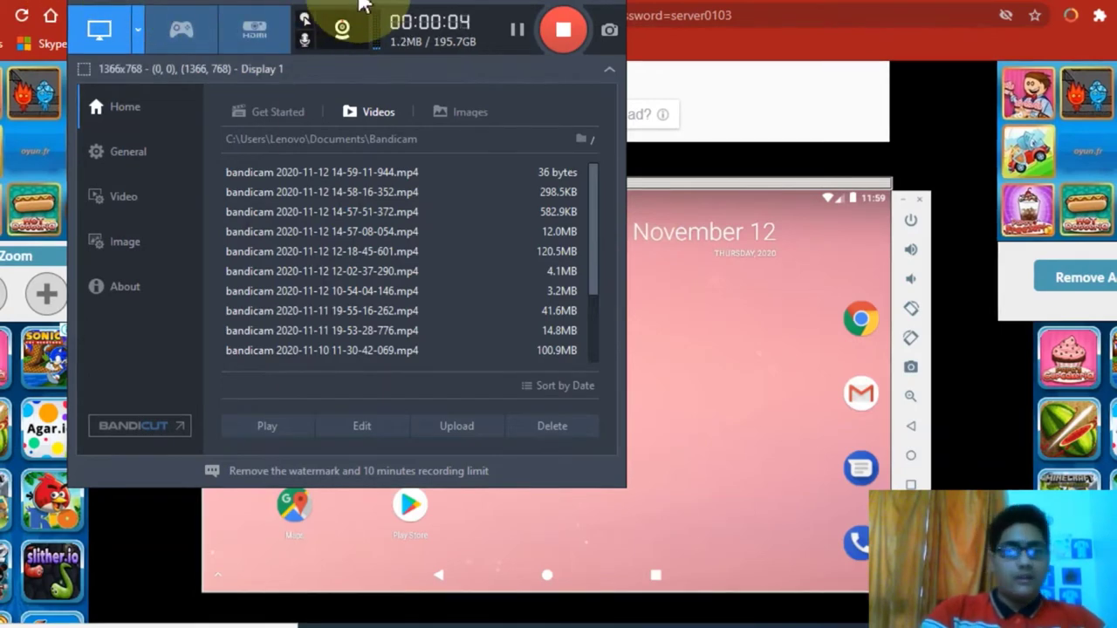
Drag the Bandicam recorder window left, then down and right, to uncover the emulator page
drag(364, 5, 0, 10)
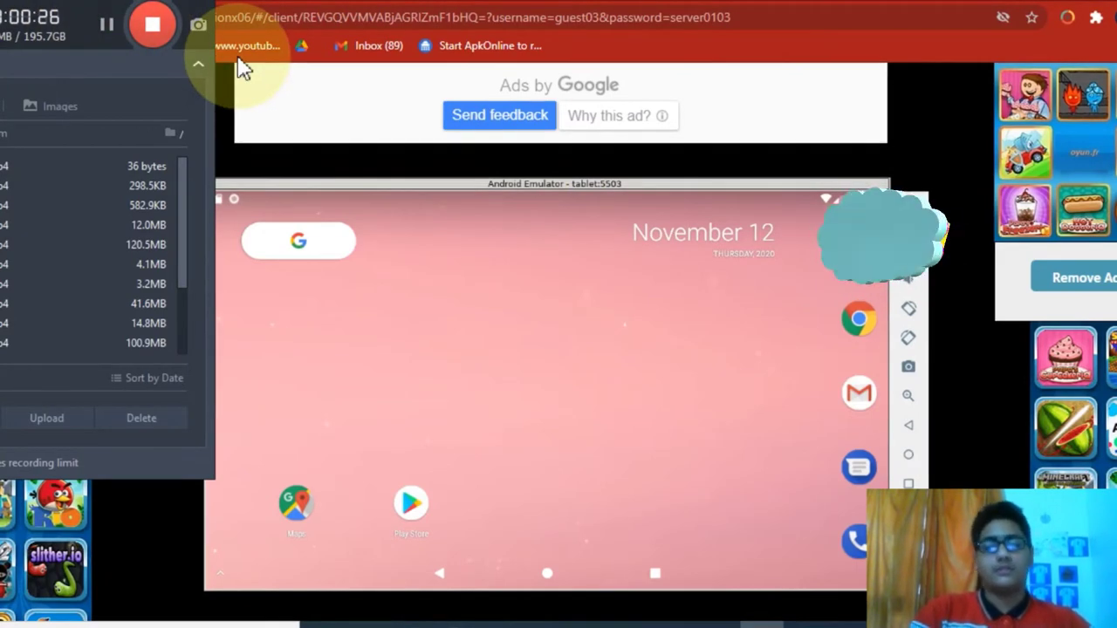
drag(3, 5, 304, 64)
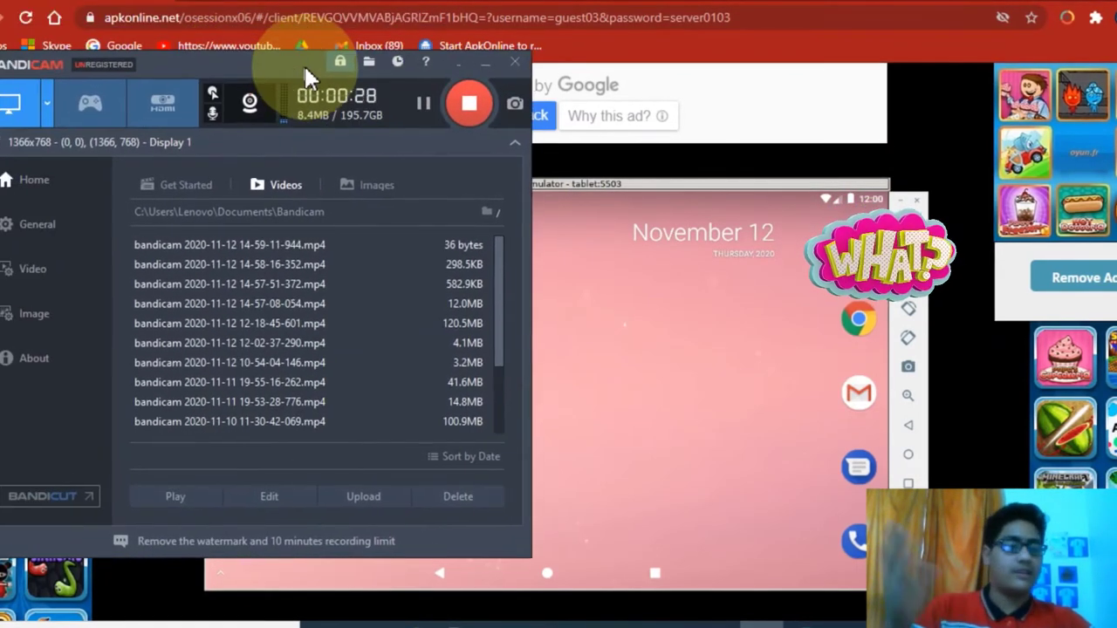
Pause the recording, open the Chrome Web Store from Apps, and enter 'android emulater' as the search
click(427, 109)
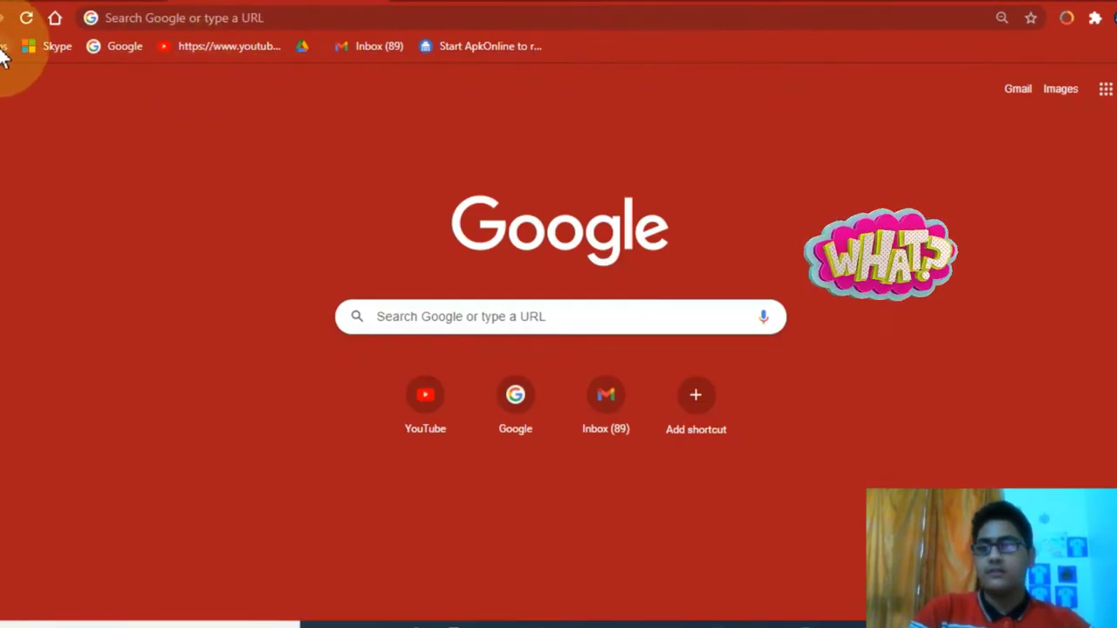
click(3, 48)
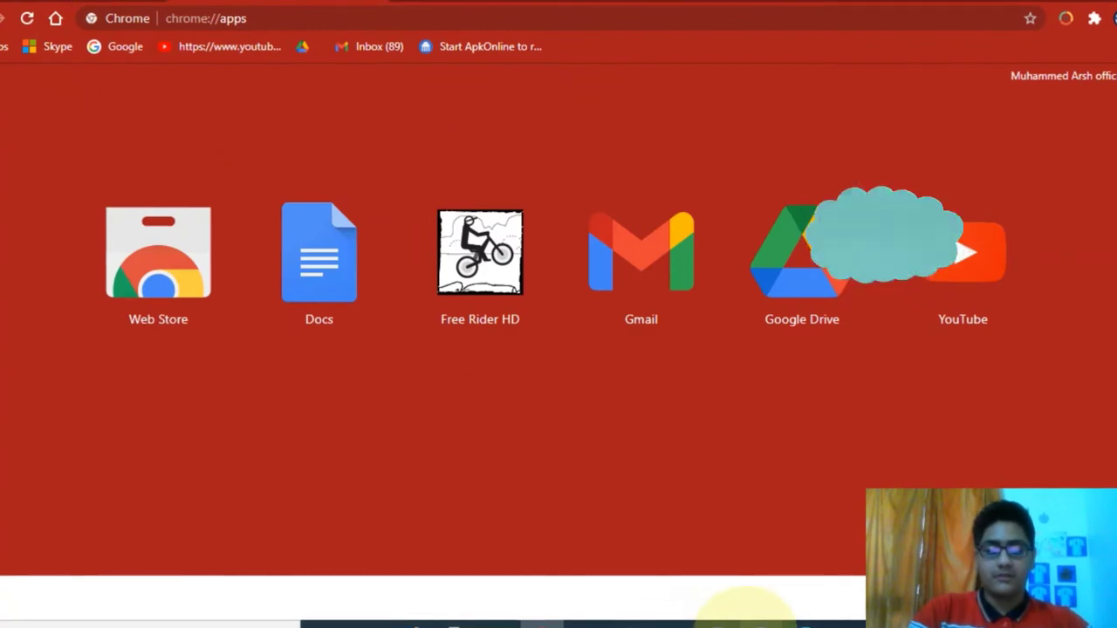
mouse_move(760, 623)
click(766, 567)
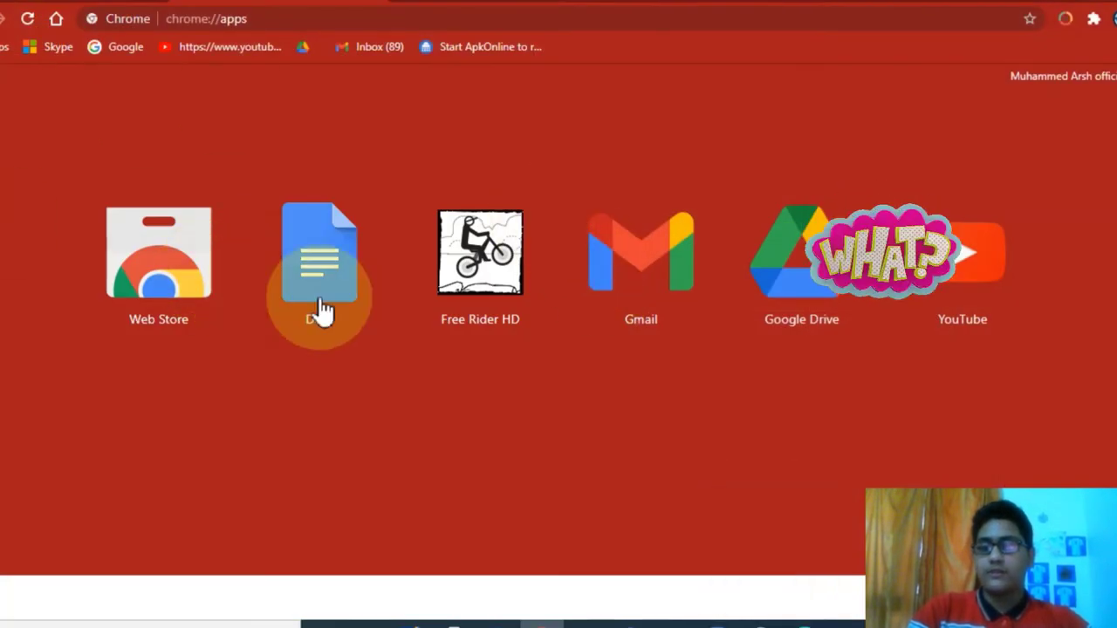
click(161, 262)
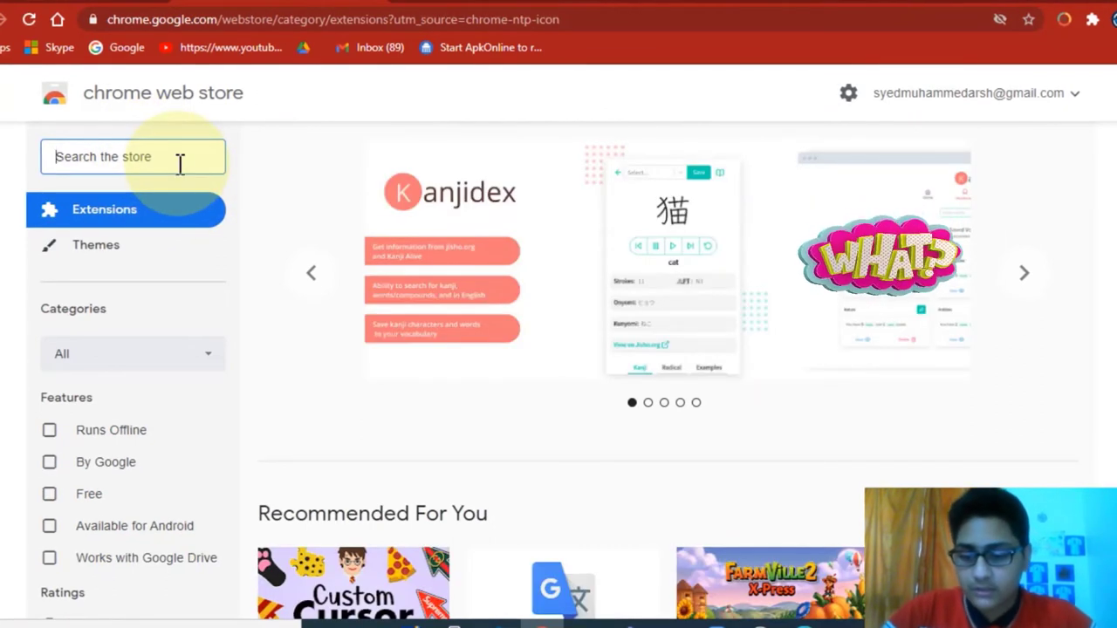
text(nd)
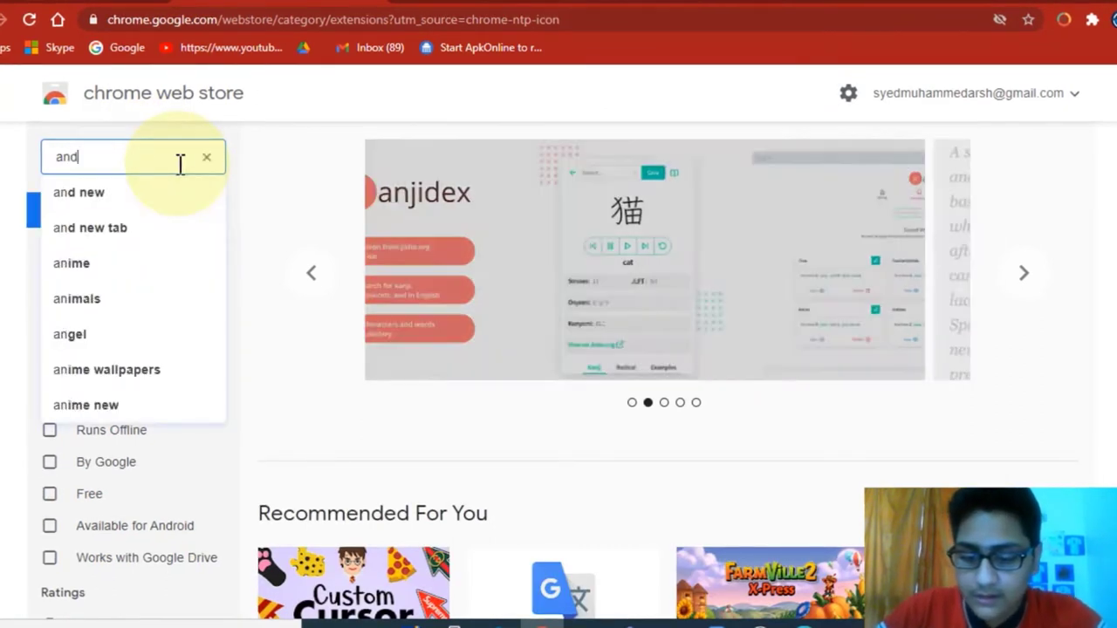
text(roid)
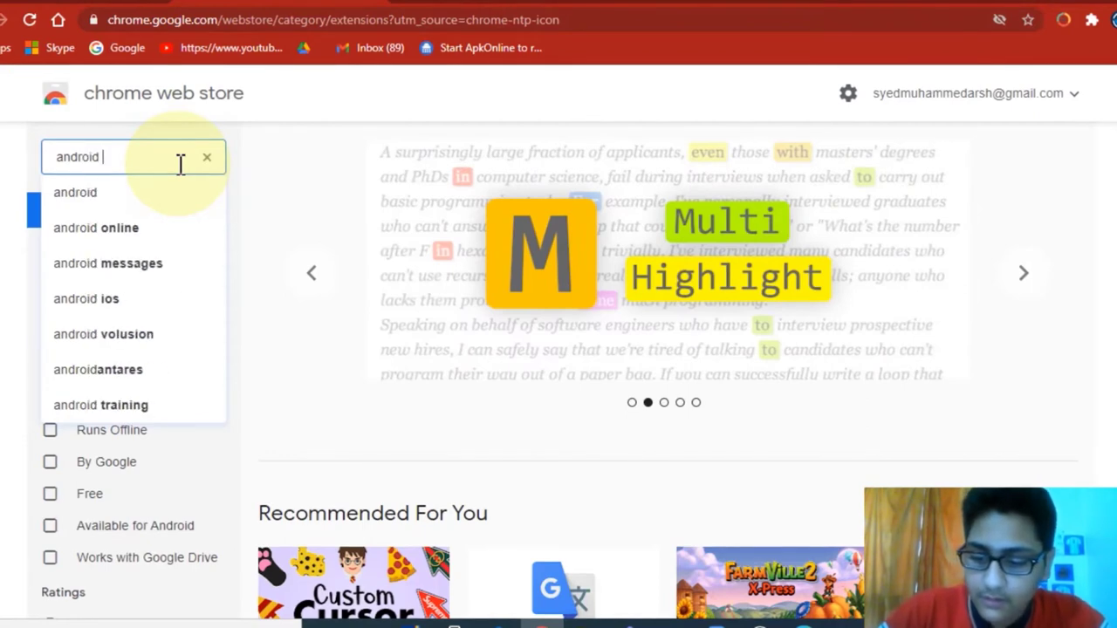
text( emula)
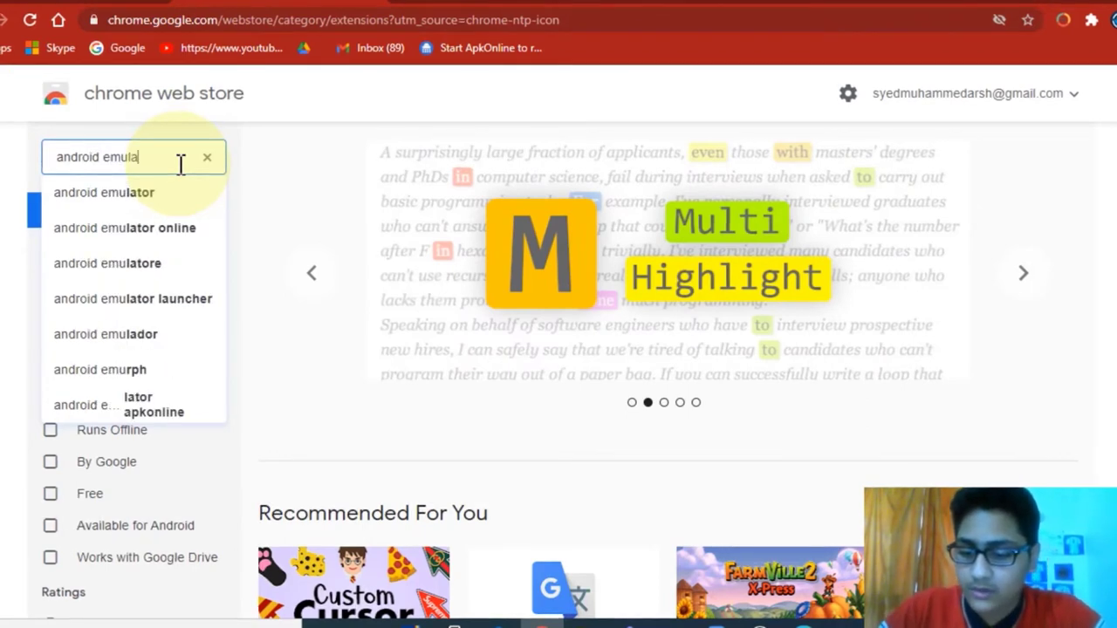
text(ter)
Run the Web Store search for 'android emulater' and scroll through the extension results
key(Return)
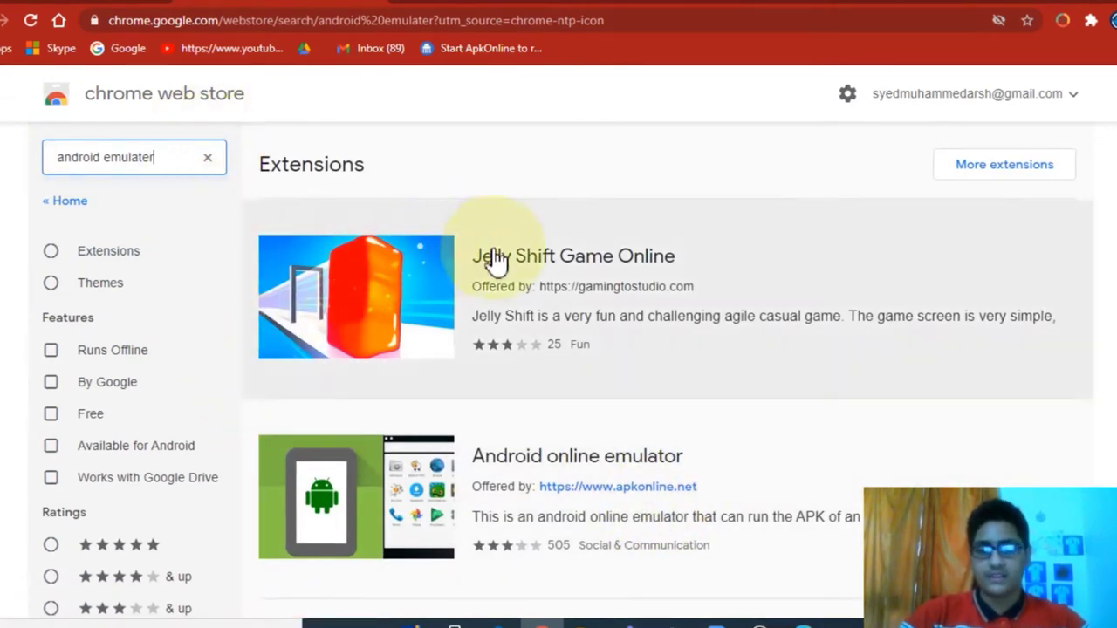
scroll(545, 284, down, 1)
scroll(324, 270, down, 1)
scroll(212, 224, up, 1)
scroll(554, 332, down, 2)
scroll(332, 217, up, 3)
scroll(424, 267, down, 1)
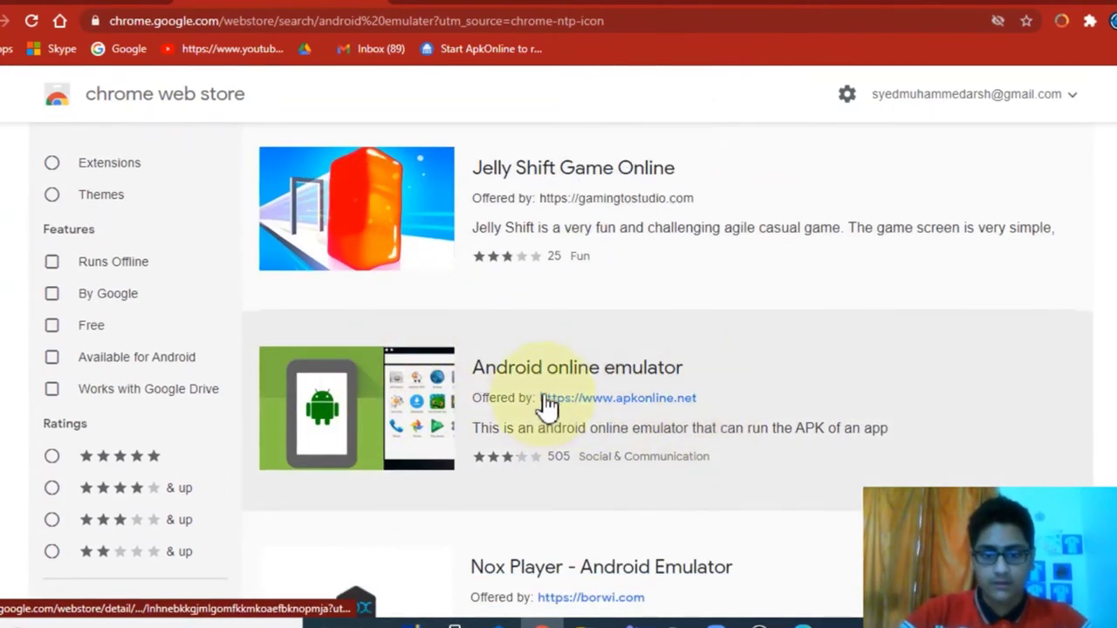
drag(545, 403, 599, 407)
Copy the apkonline.net link address and go back to the Web Store extensions home page
right_click(599, 406)
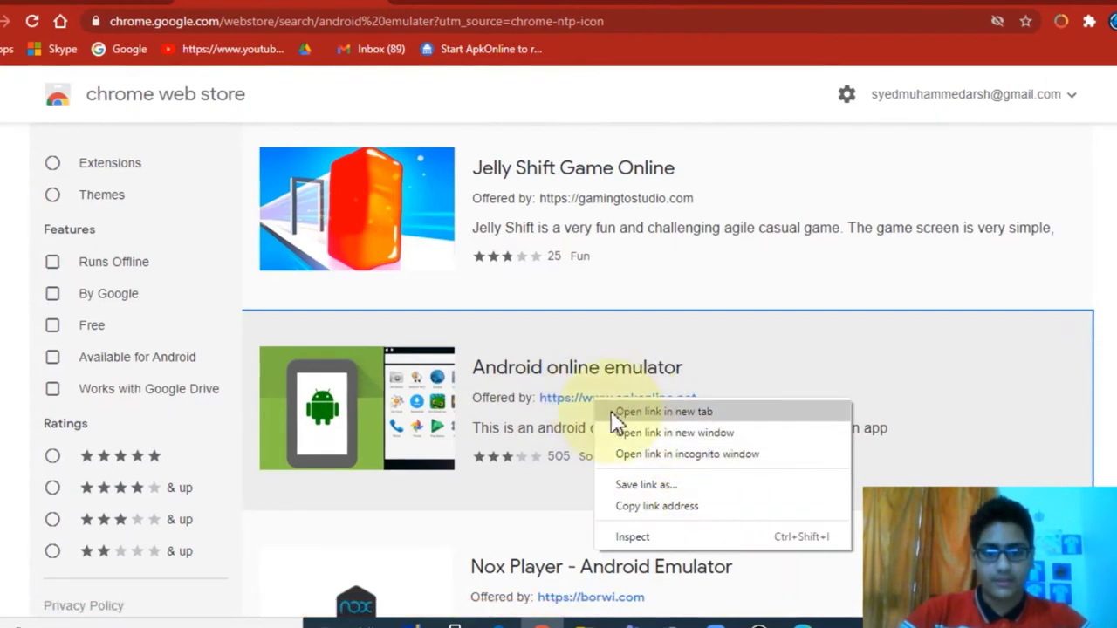
click(677, 512)
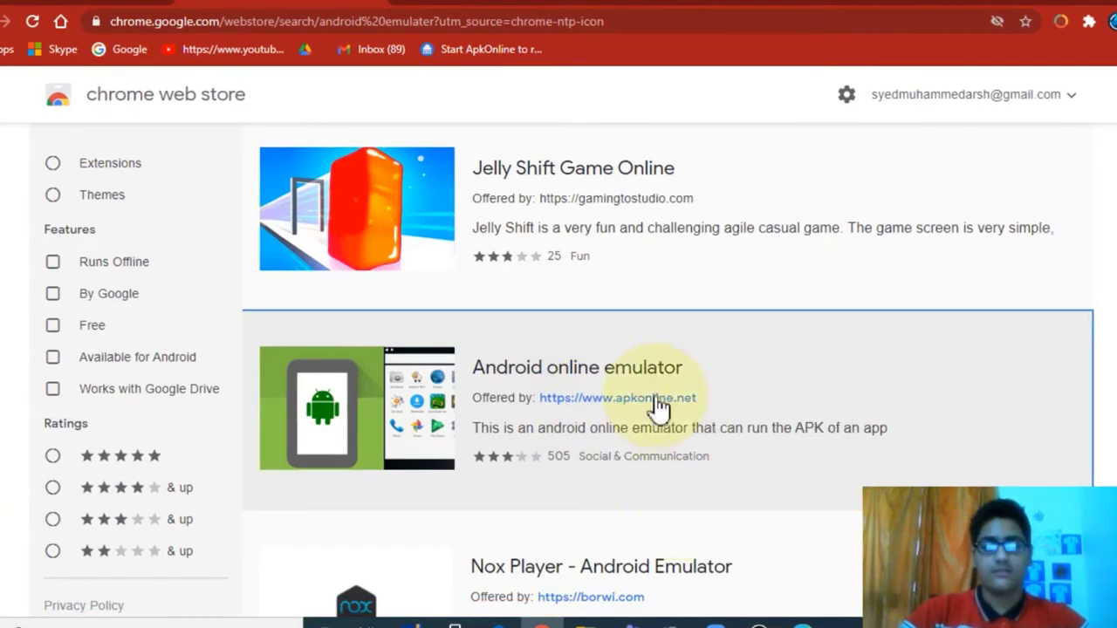
scroll(198, 135, up, 1)
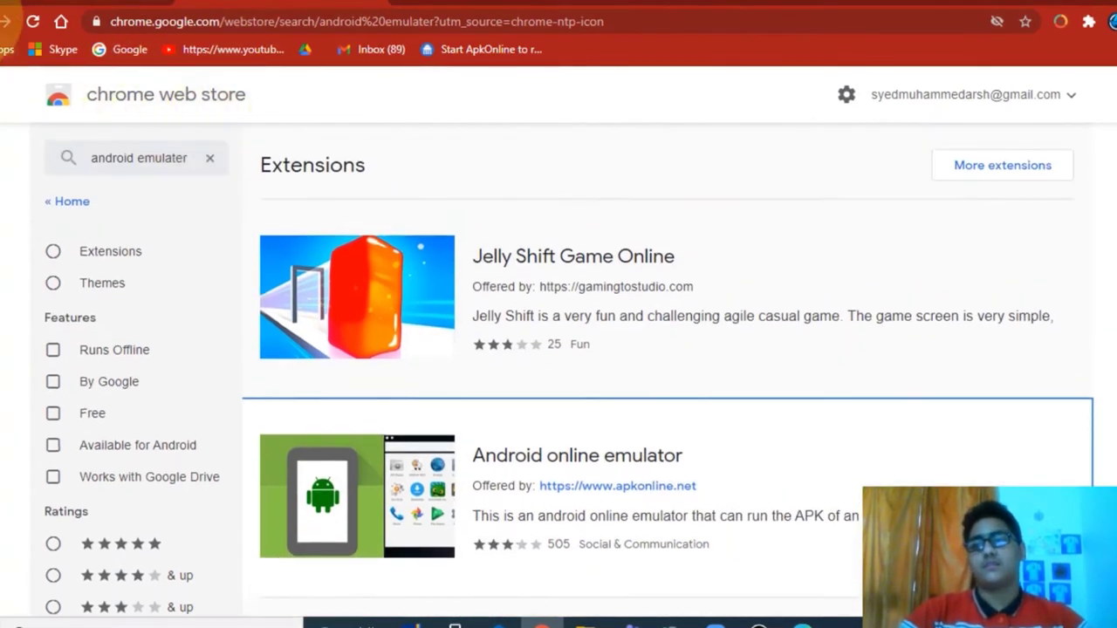
click(7, 21)
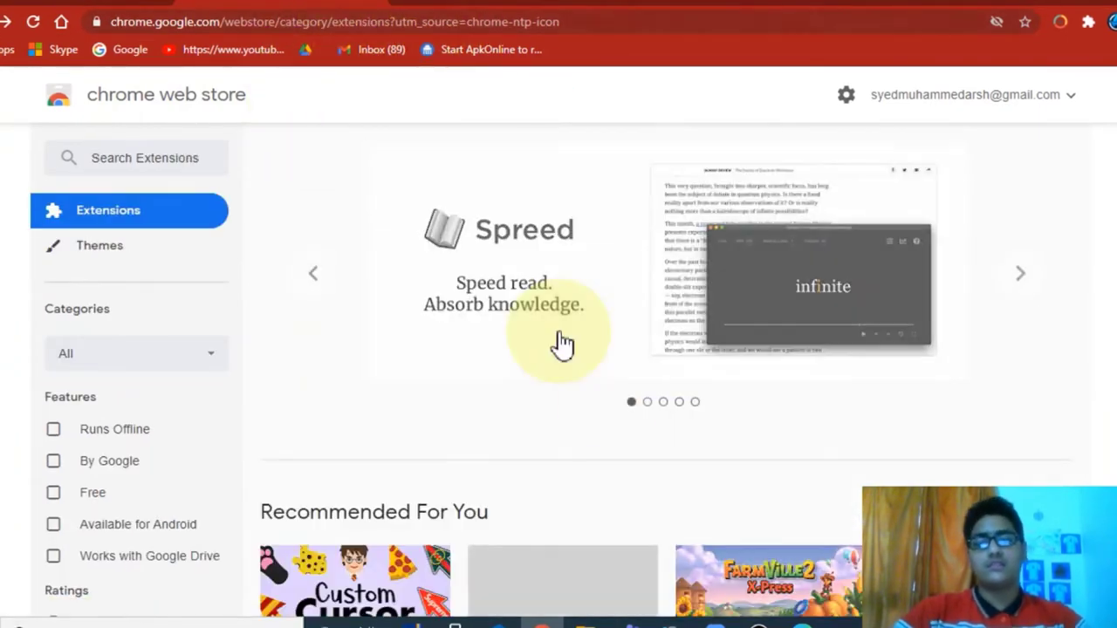
scroll(573, 381, down, 2)
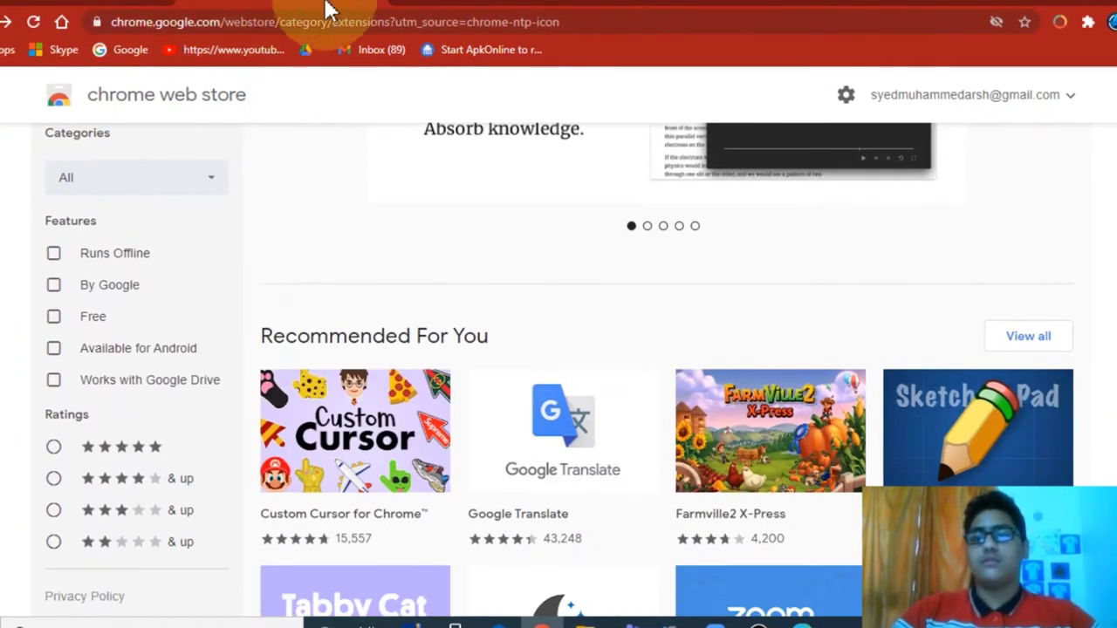
Switch to the ApkOnline emulator tab and swipe up into the tablet's app drawer, scrolling the list
click(367, 5)
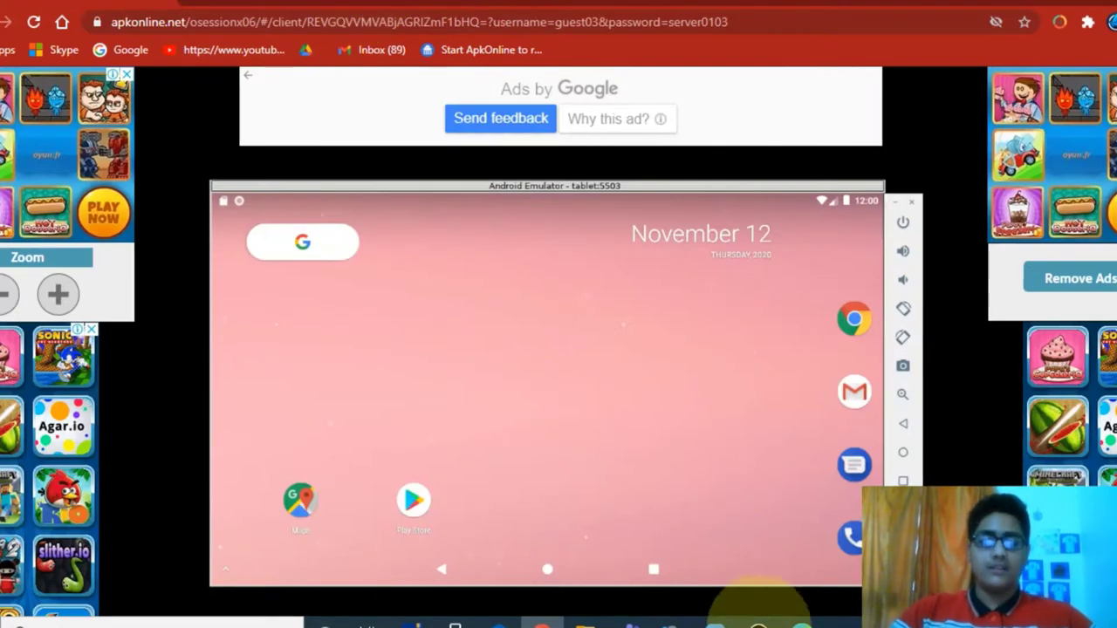
mouse_move(766, 562)
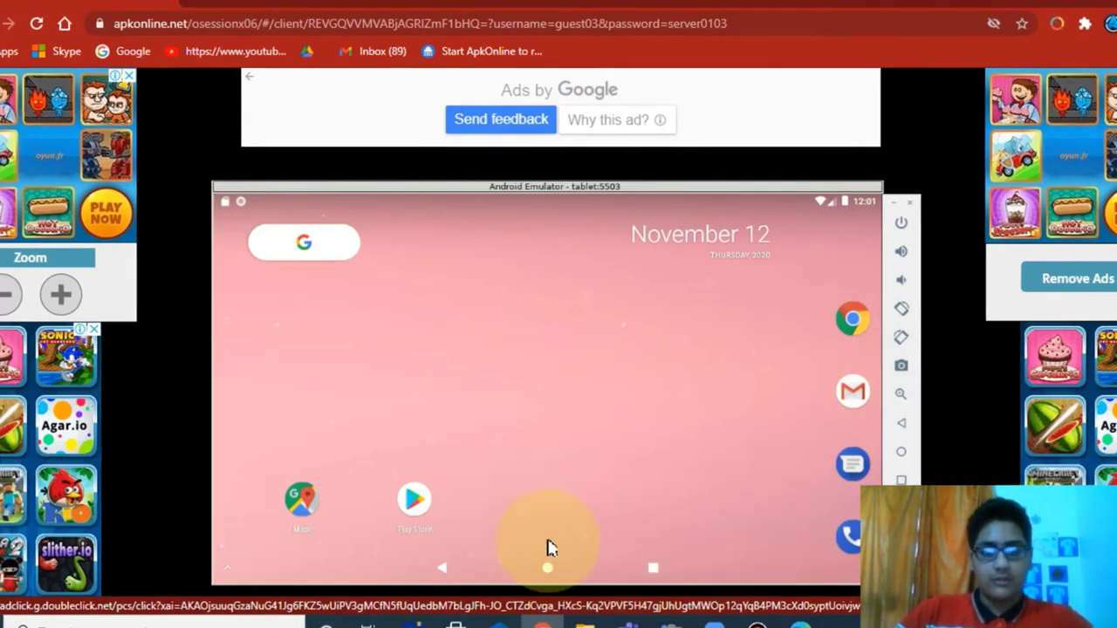
drag(564, 375, 556, 360)
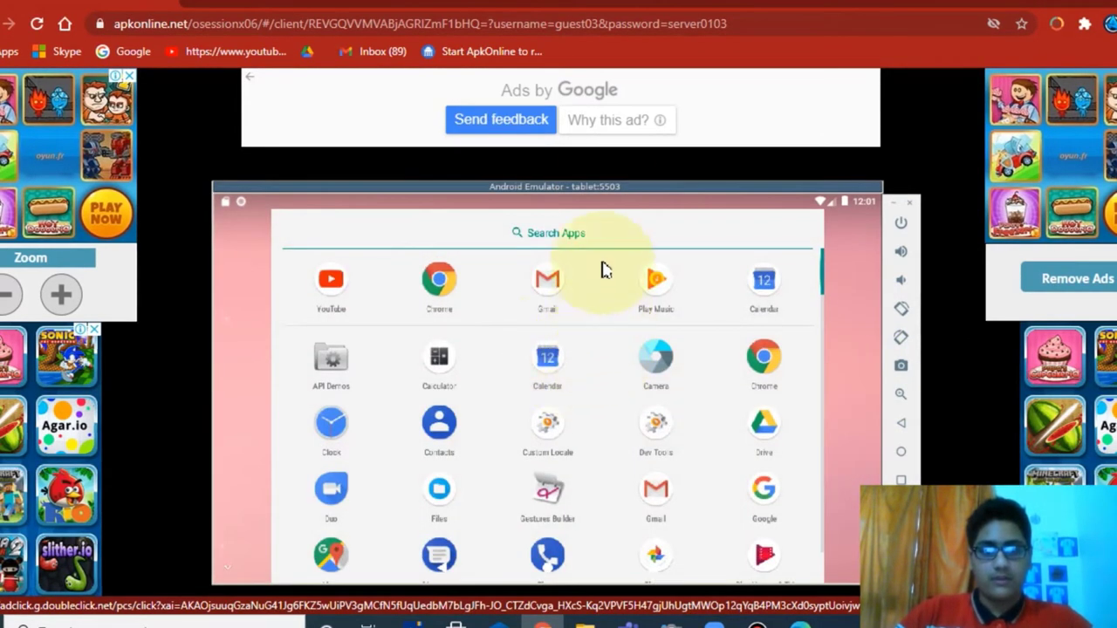
scroll(534, 414, down, 1)
scroll(515, 447, down, 1)
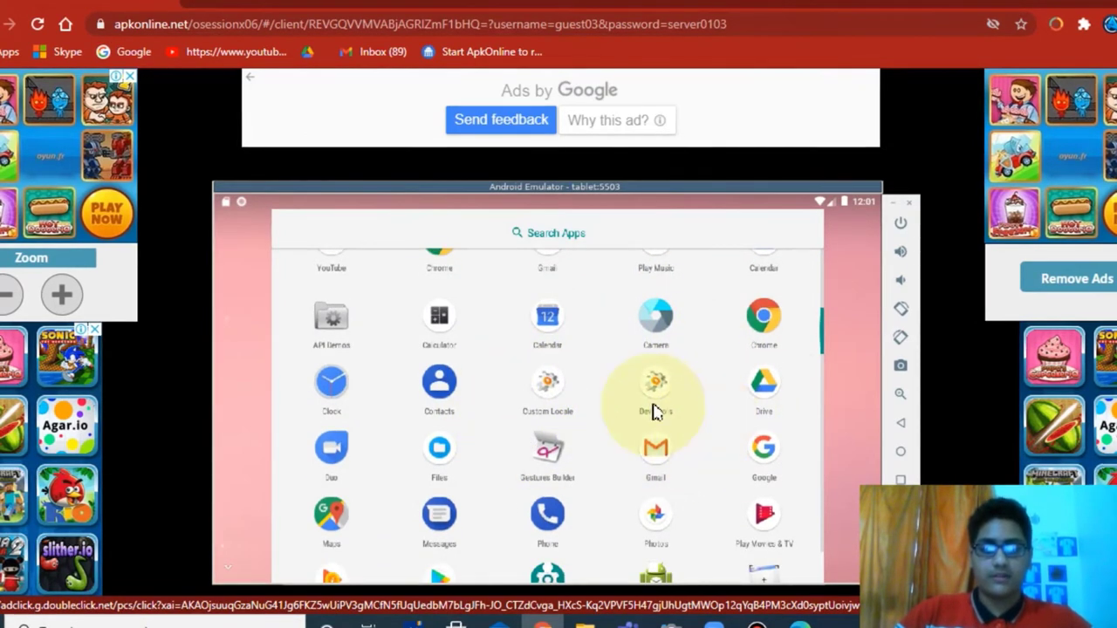
scroll(611, 437, up, 1)
scroll(616, 428, down, 4)
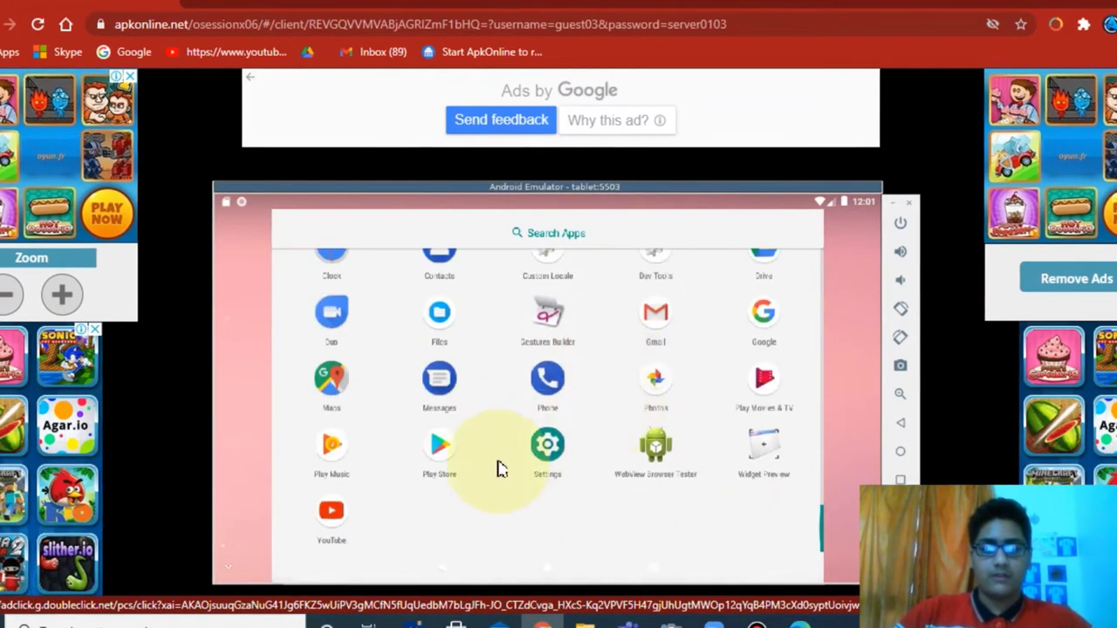
Launch Play Store, start the Google Play sign-in, and bring up the Bandicam window
click(437, 461)
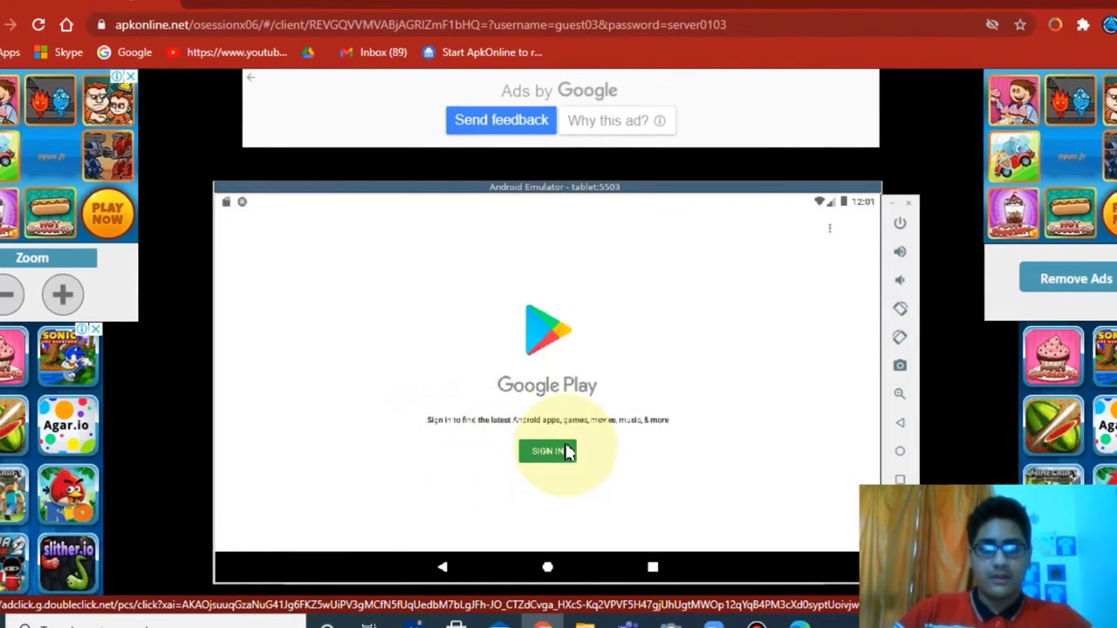
click(568, 450)
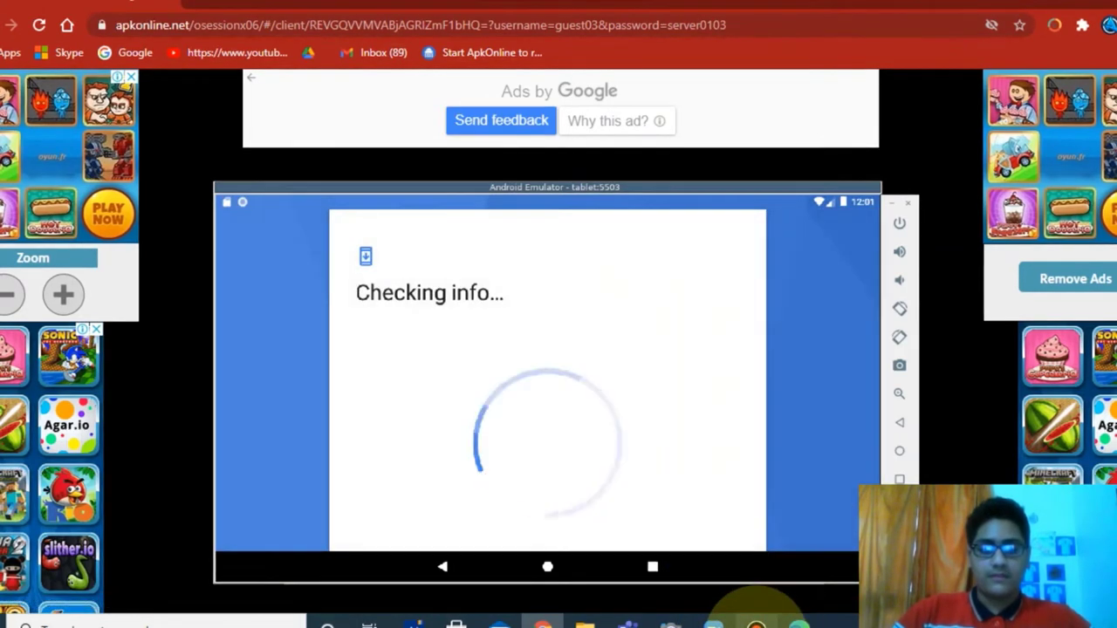
click(756, 625)
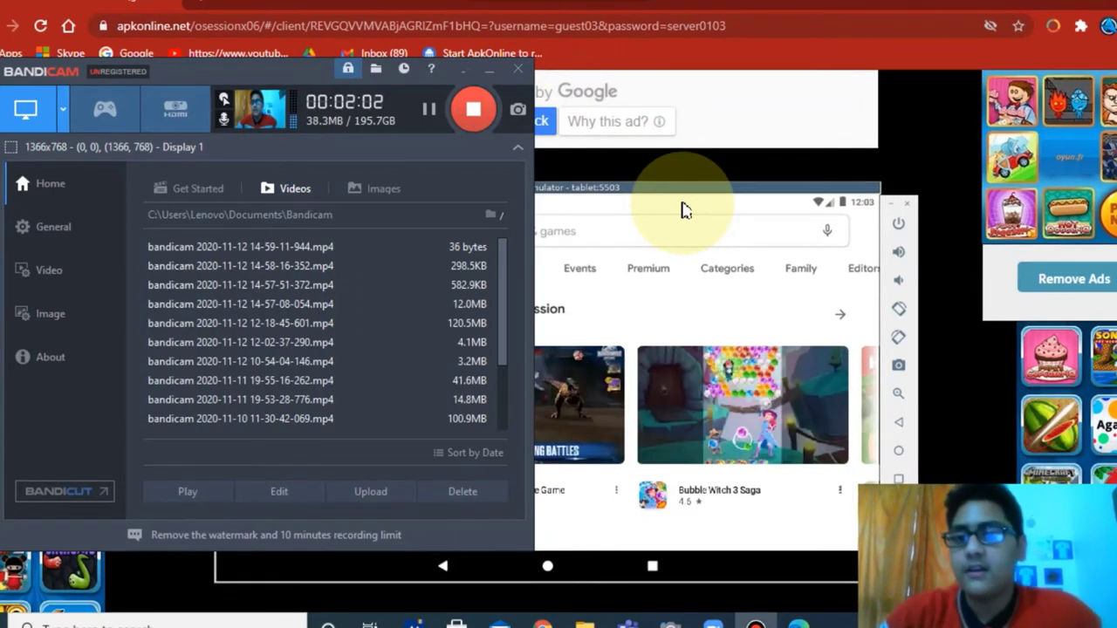
Hide Bandicam, search the Play Store for 'amon', and open the Among Us page
click(490, 68)
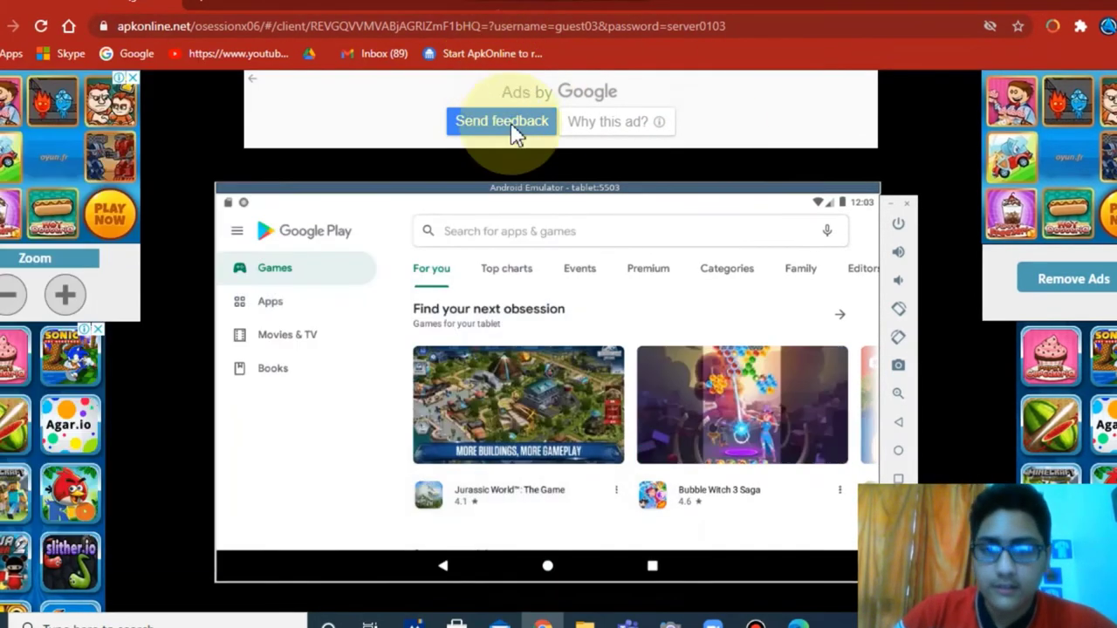
click(568, 237)
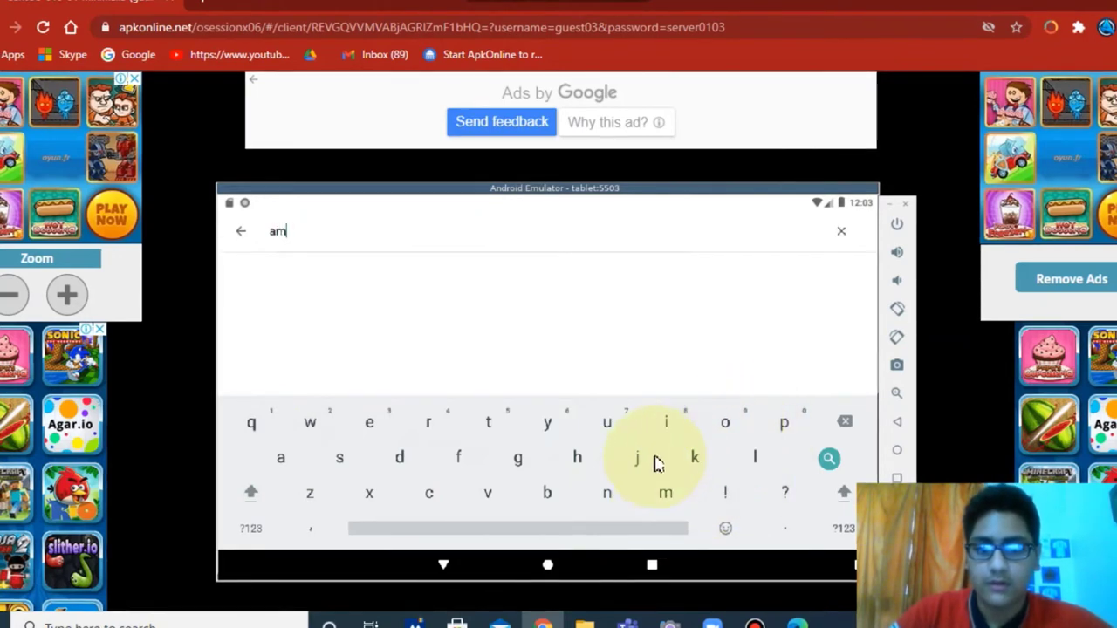
click(608, 495)
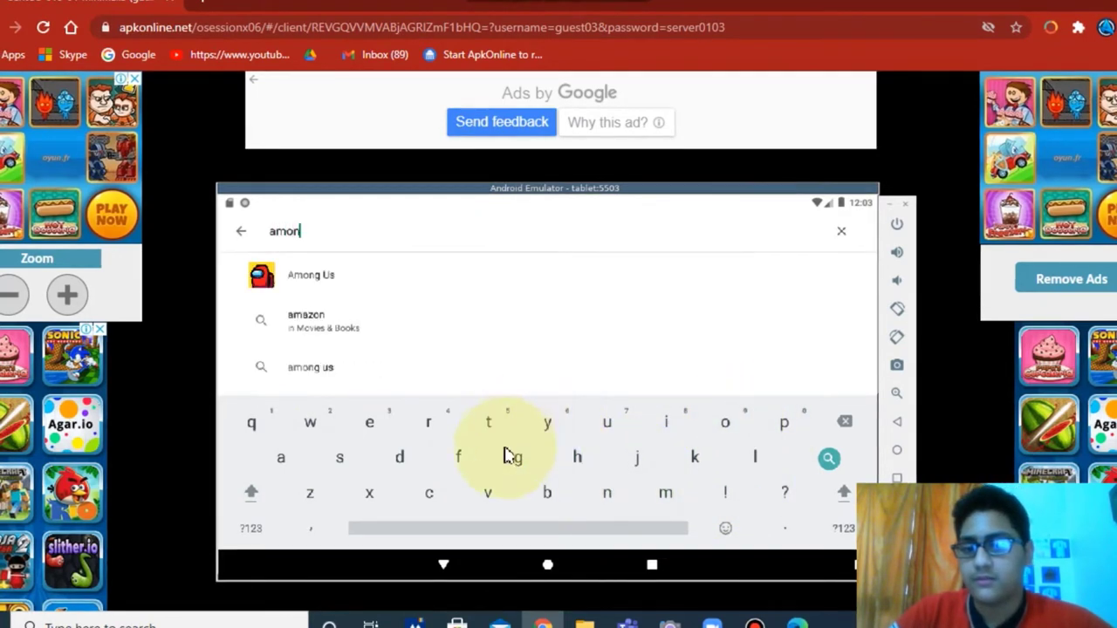
click(326, 278)
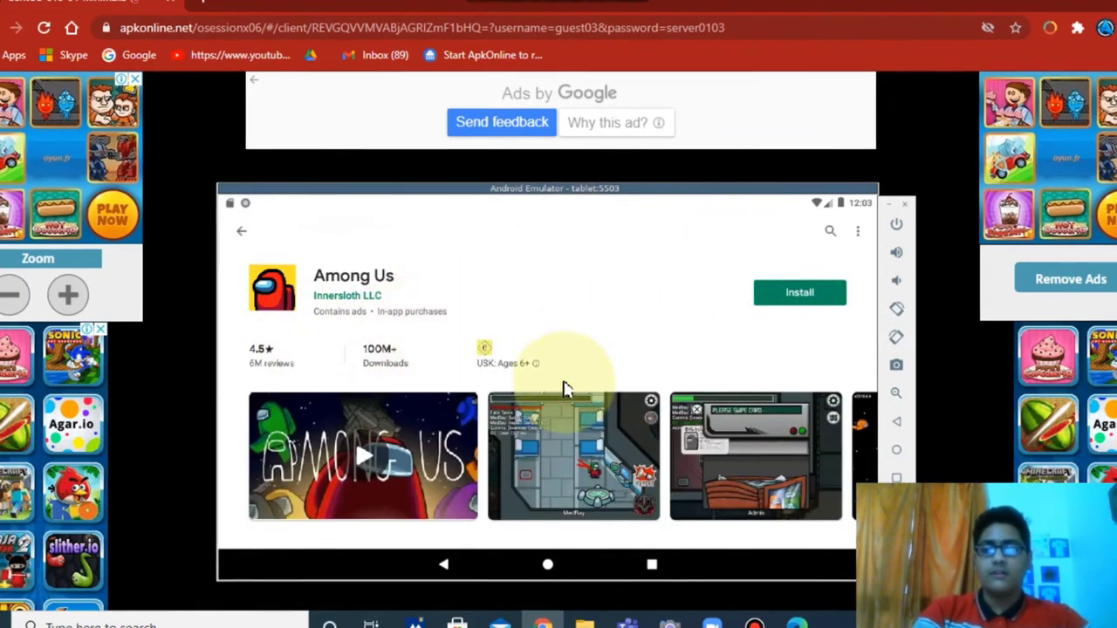
Request installation of Among Us from its store page, retrying the Install button once
scroll(415, 397, down, 3)
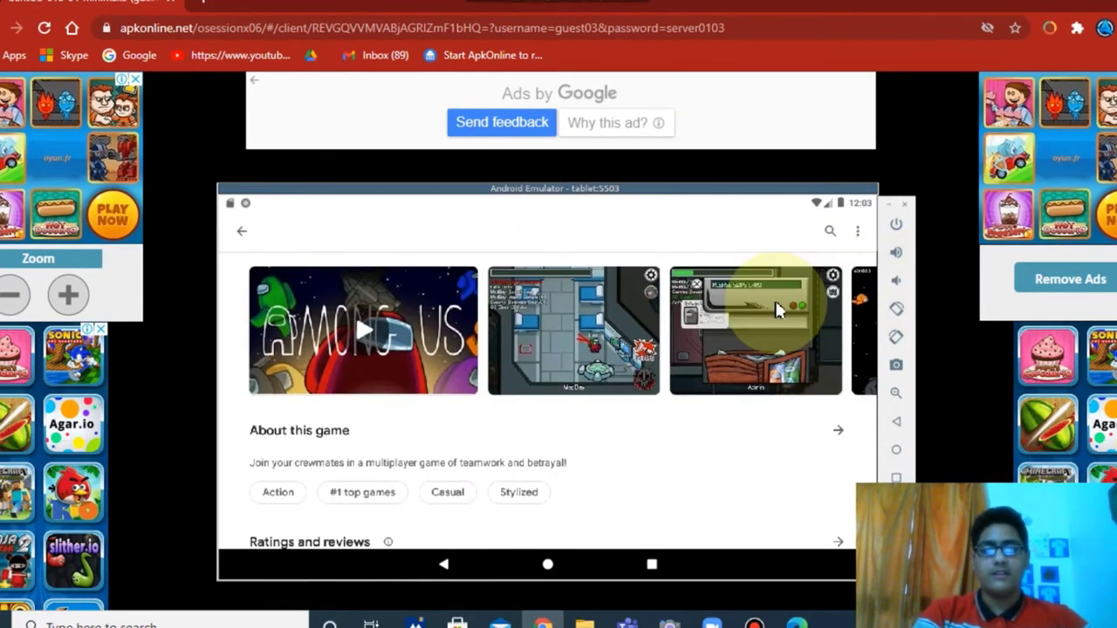
scroll(805, 276, up, 1)
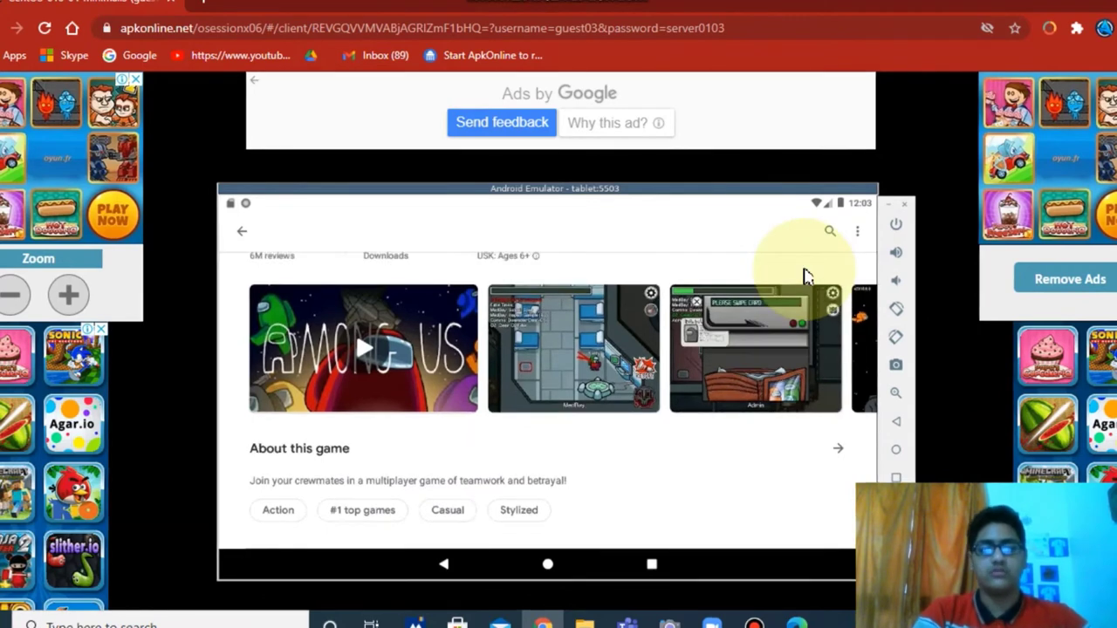
scroll(793, 281, up, 3)
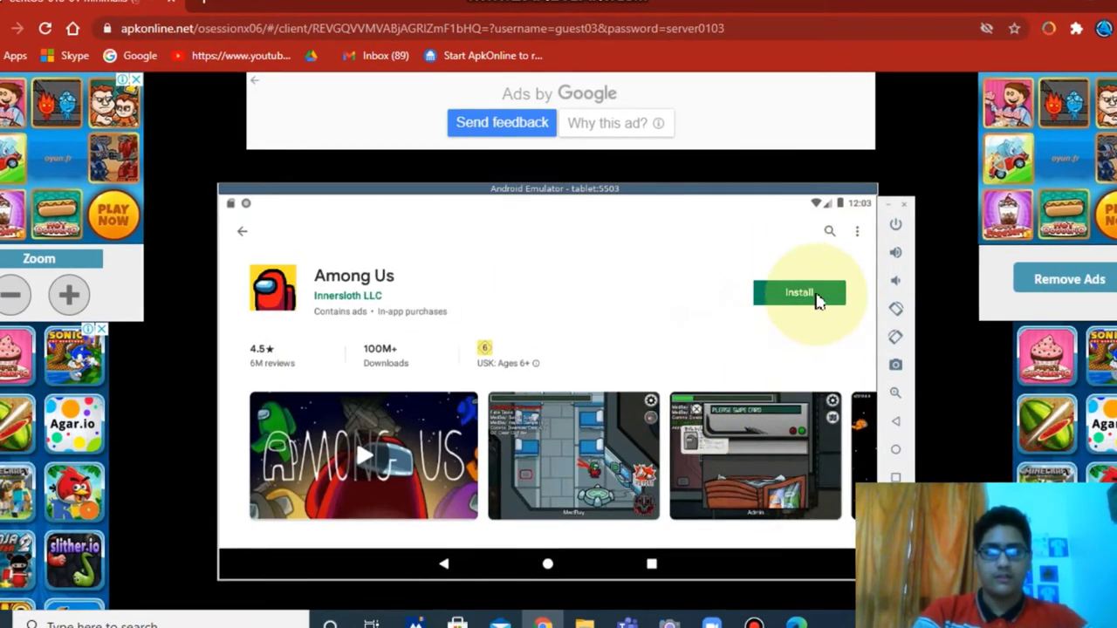
click(819, 300)
click(812, 306)
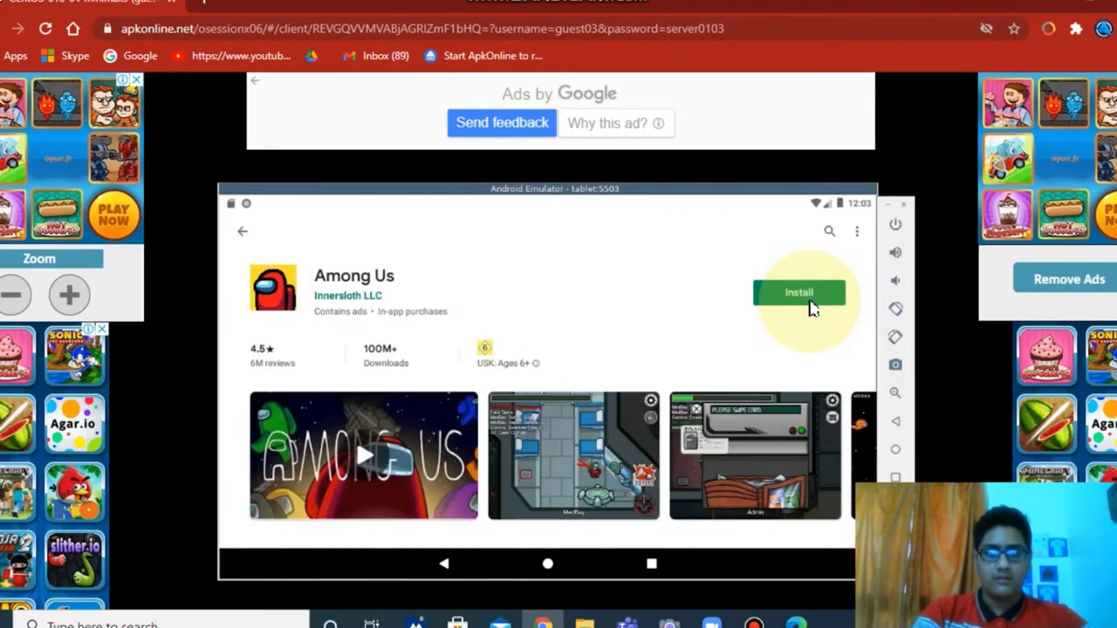
Retry installing Among Us and continue past the Complete account setup prompt
click(811, 306)
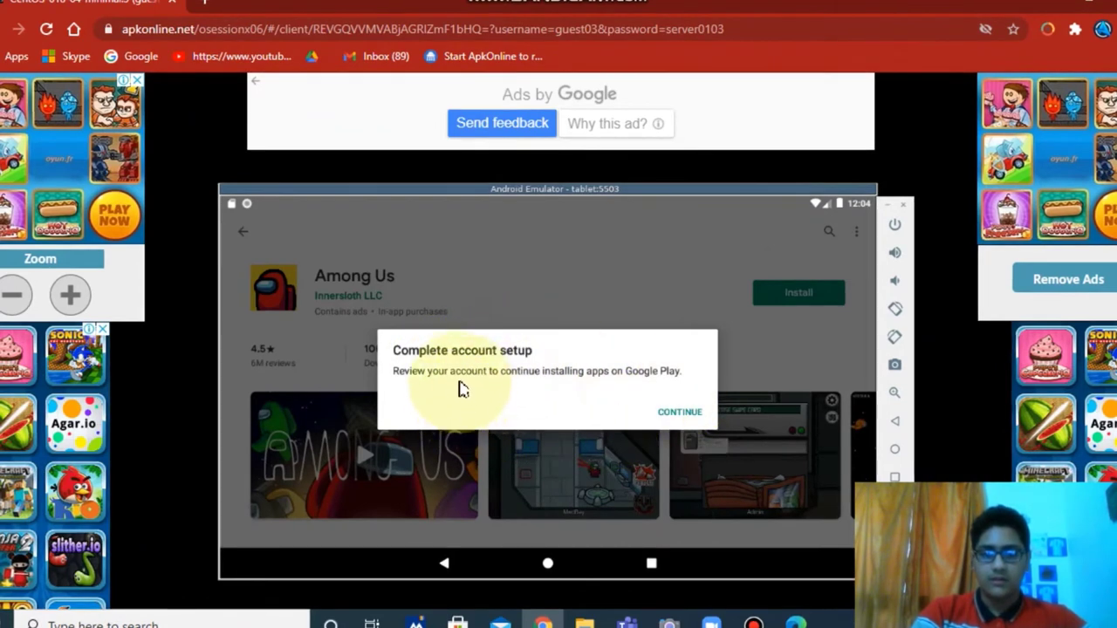
click(681, 412)
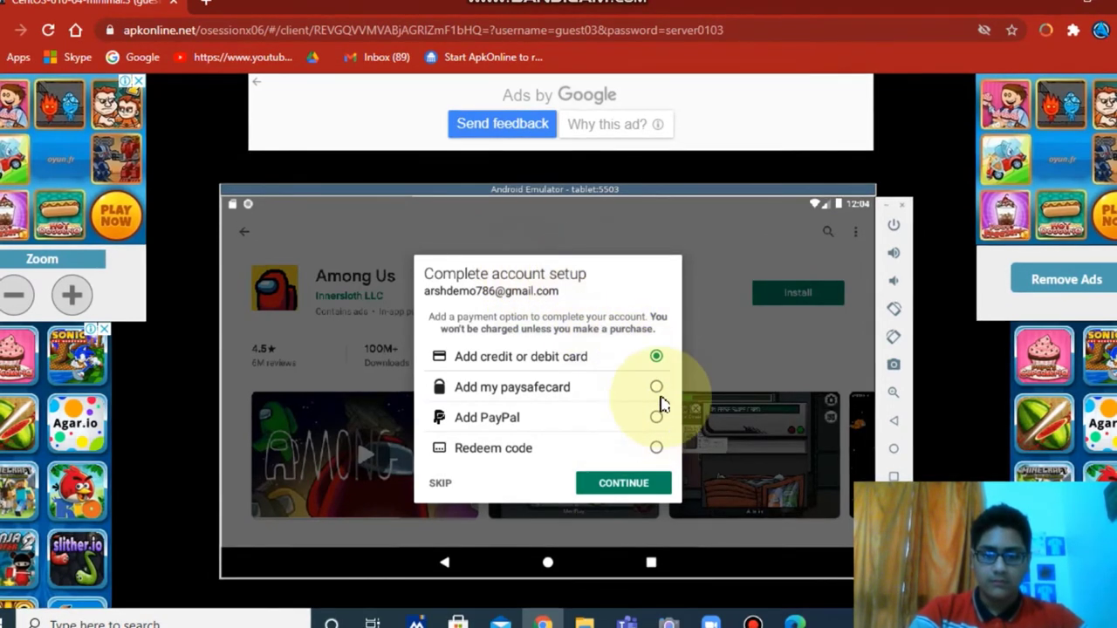
Choose Redeem code, skip adding a payment method, and install Among Us
click(657, 448)
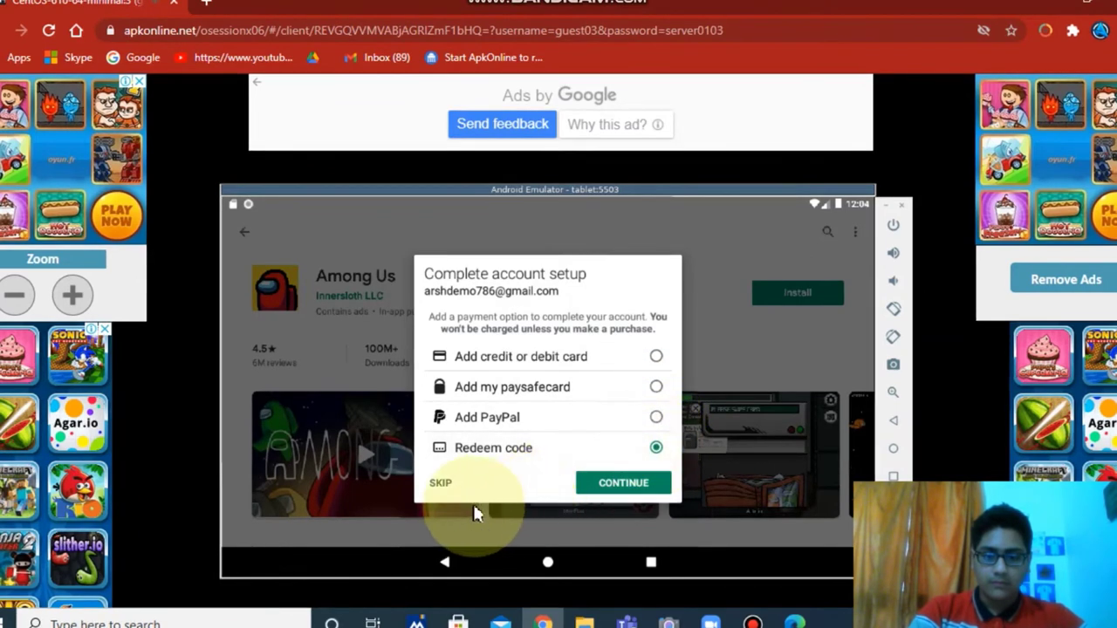
click(443, 483)
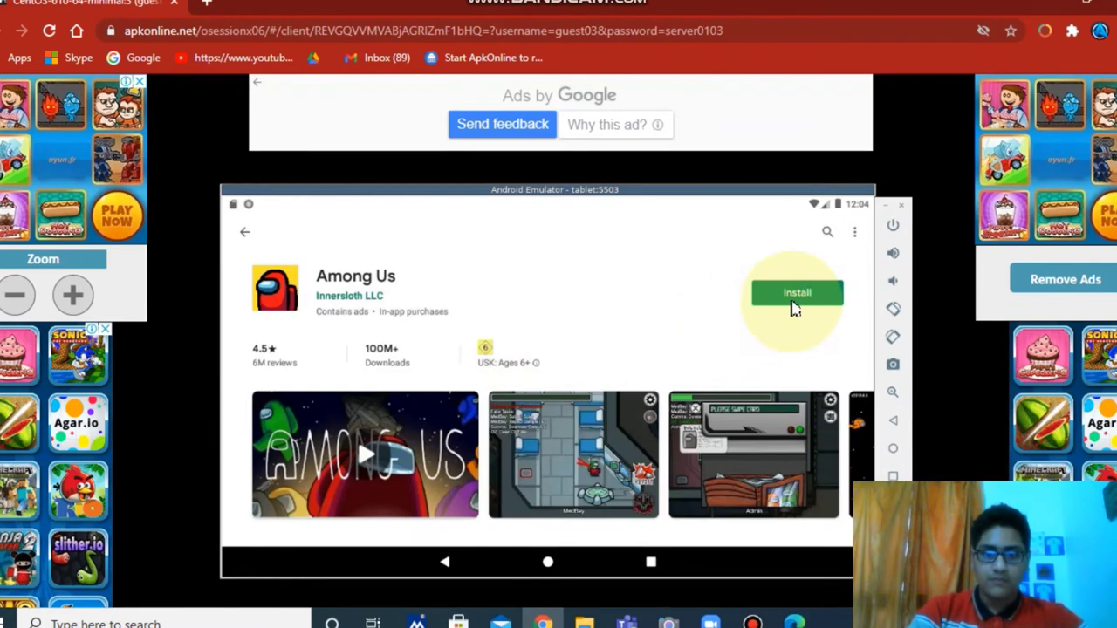
click(794, 296)
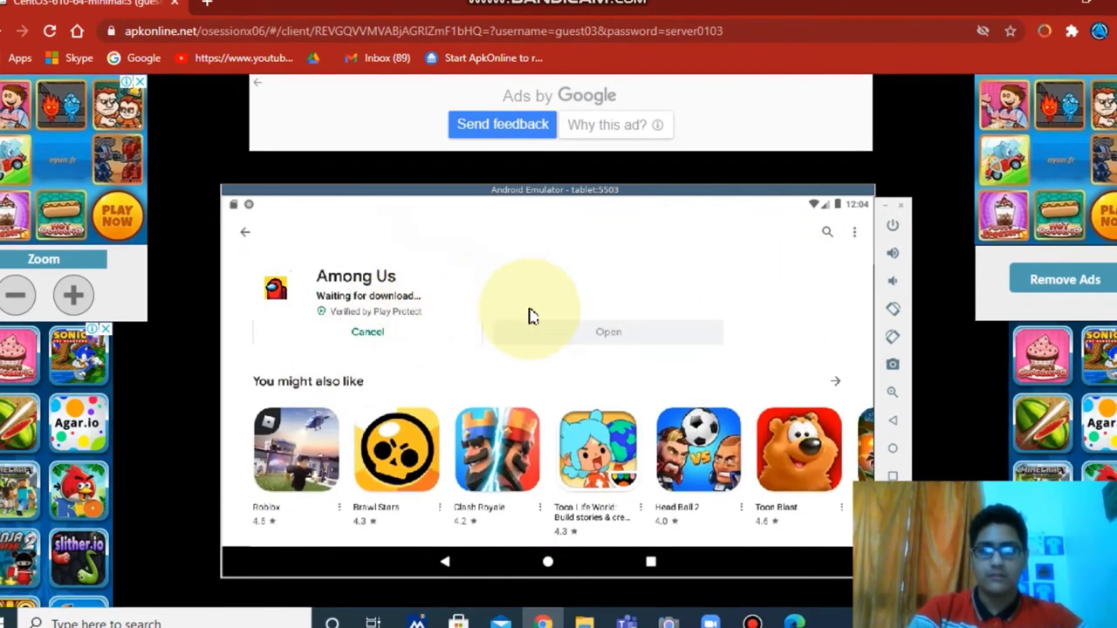
Bring up Bandicam, move it off the Among Us page, and minimize it
click(746, 622)
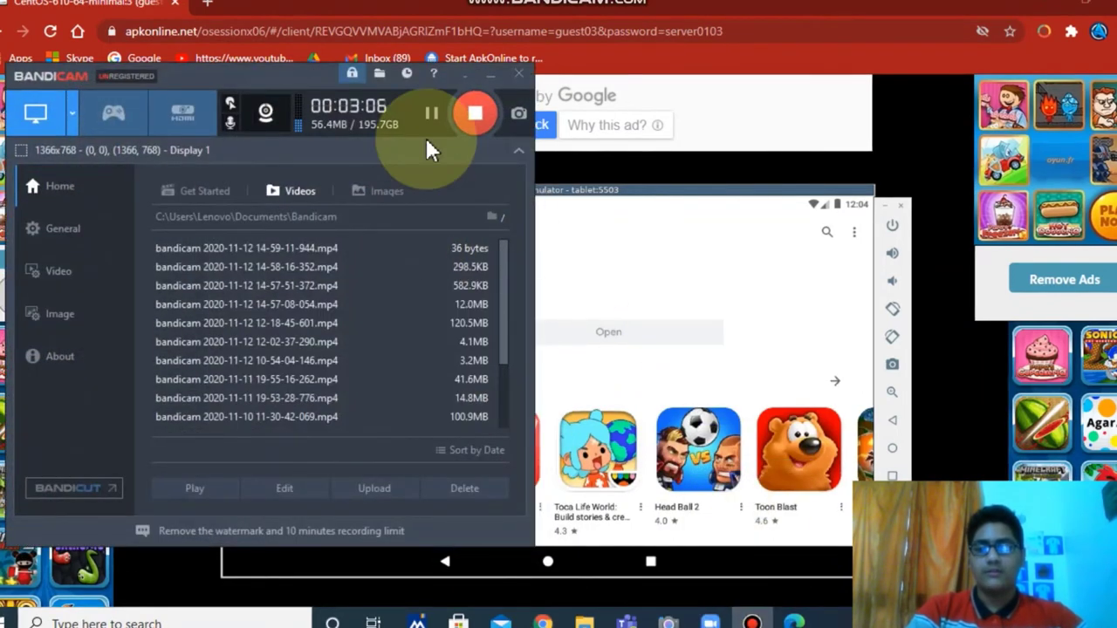
drag(432, 115, 659, 454)
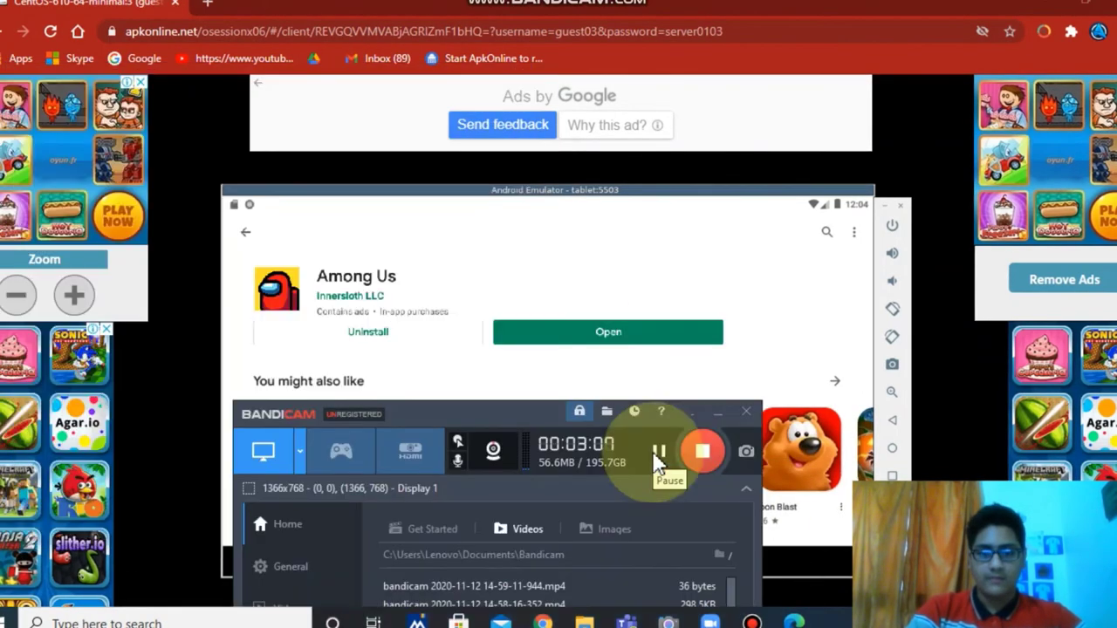
click(718, 413)
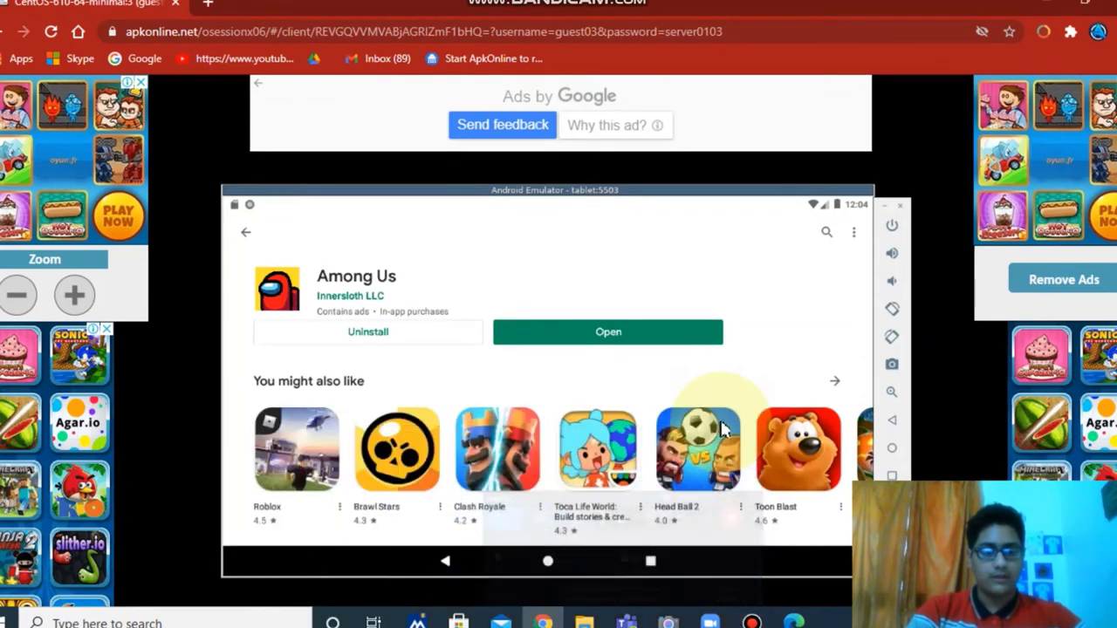
Launch Among Us, relaunch it after it stops, close the crashed app, and bring up Bandicam
click(544, 338)
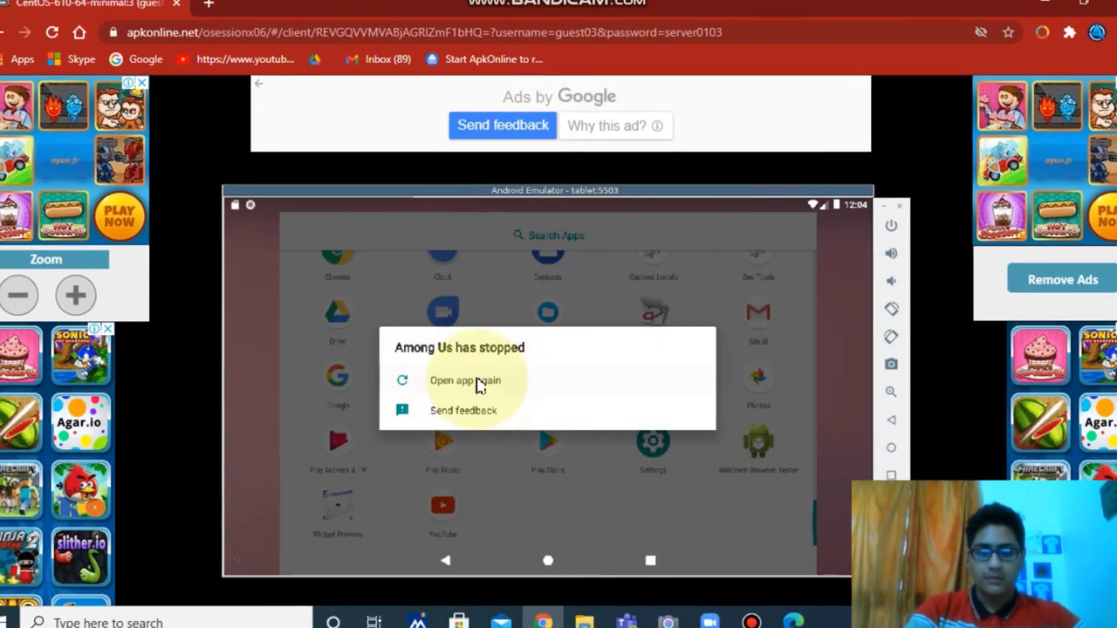
click(476, 383)
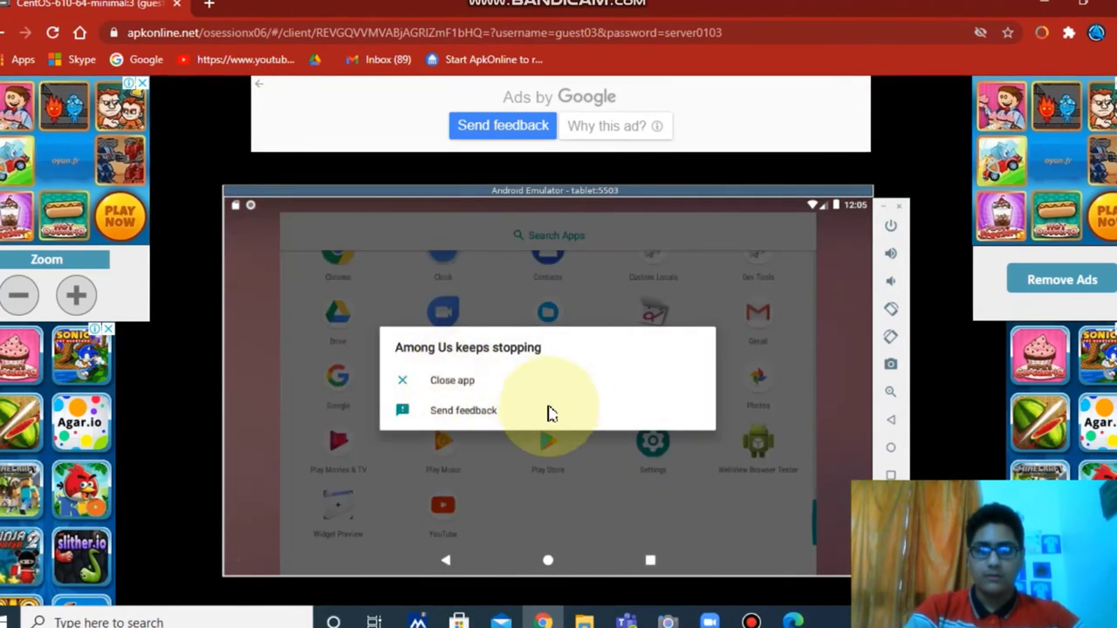
click(458, 385)
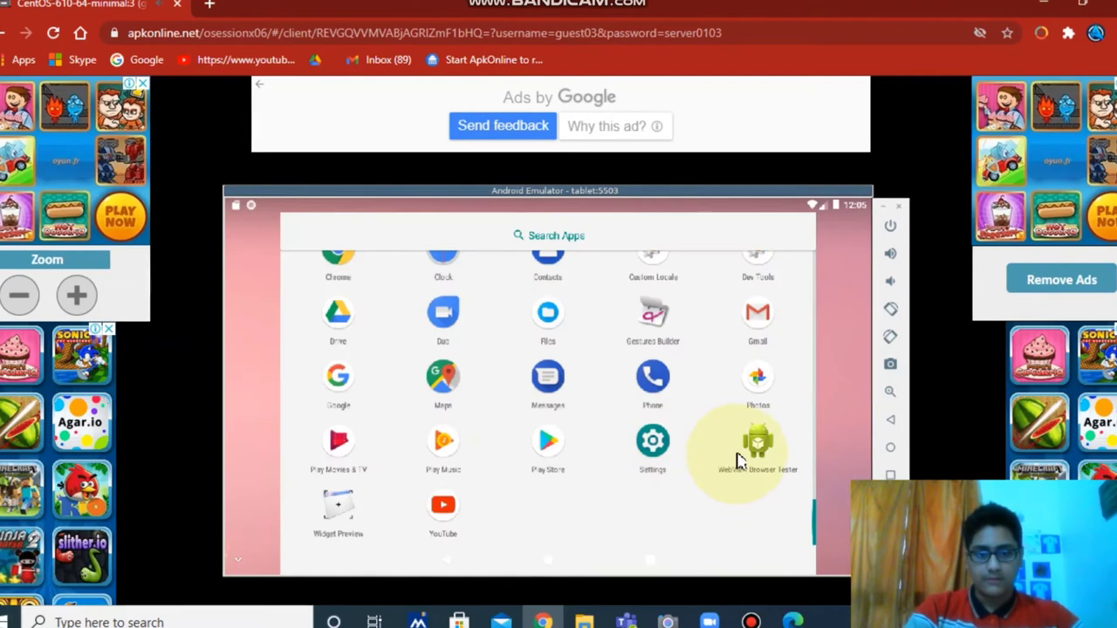
scroll(737, 460, up, 1)
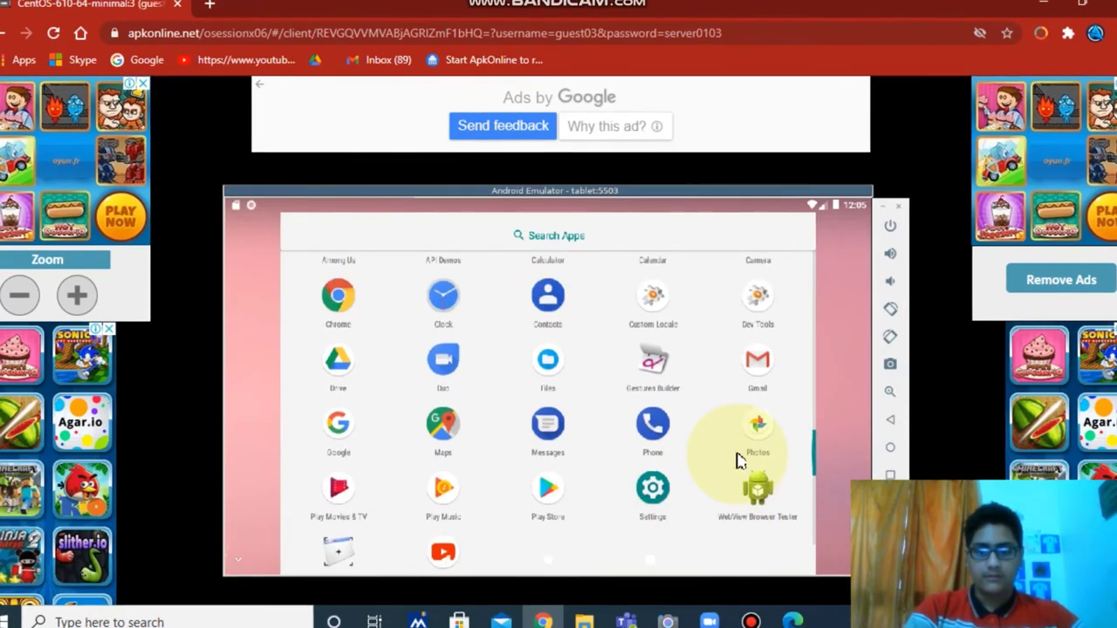
scroll(746, 460, up, 1)
scroll(337, 349, up, 3)
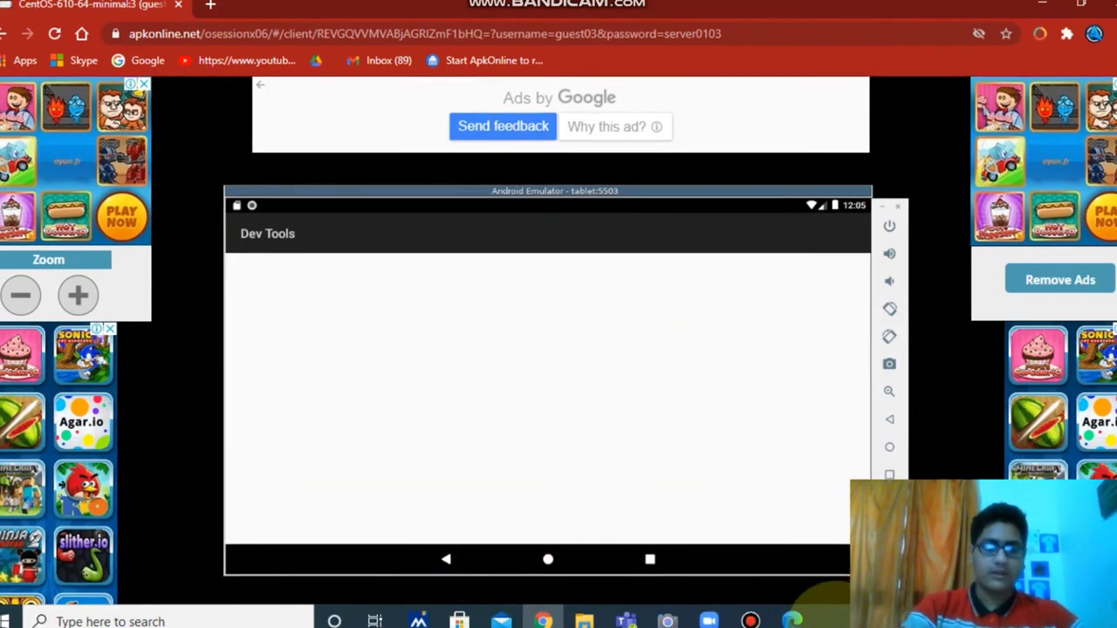
mouse_move(749, 622)
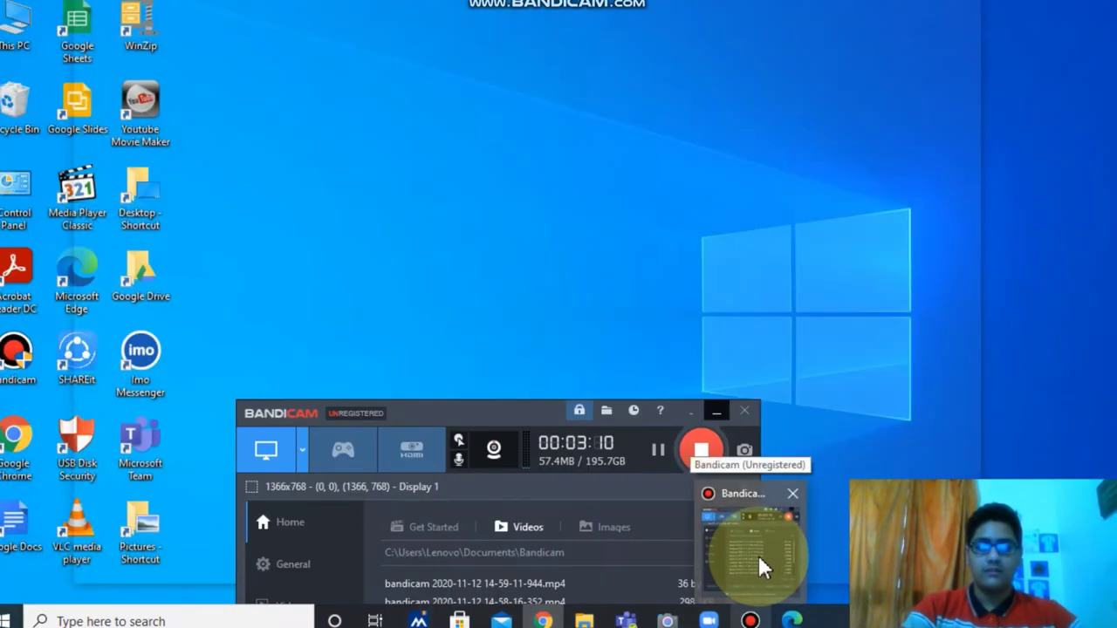
Hide the Bandicam recorder and return from Dev Tools to the tablet's app list
click(759, 555)
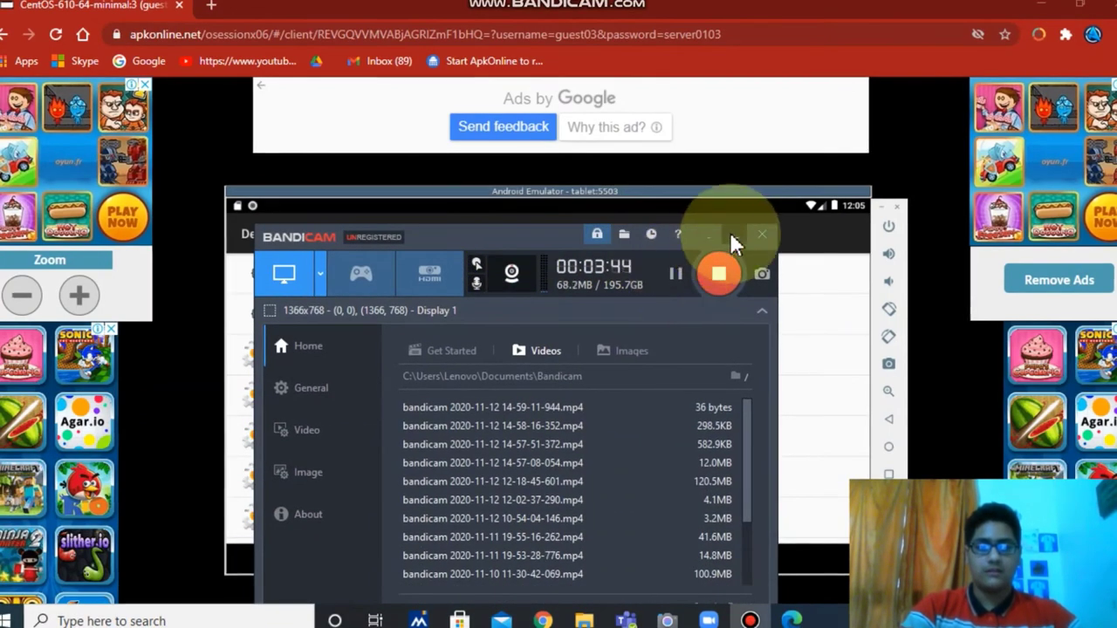
click(730, 233)
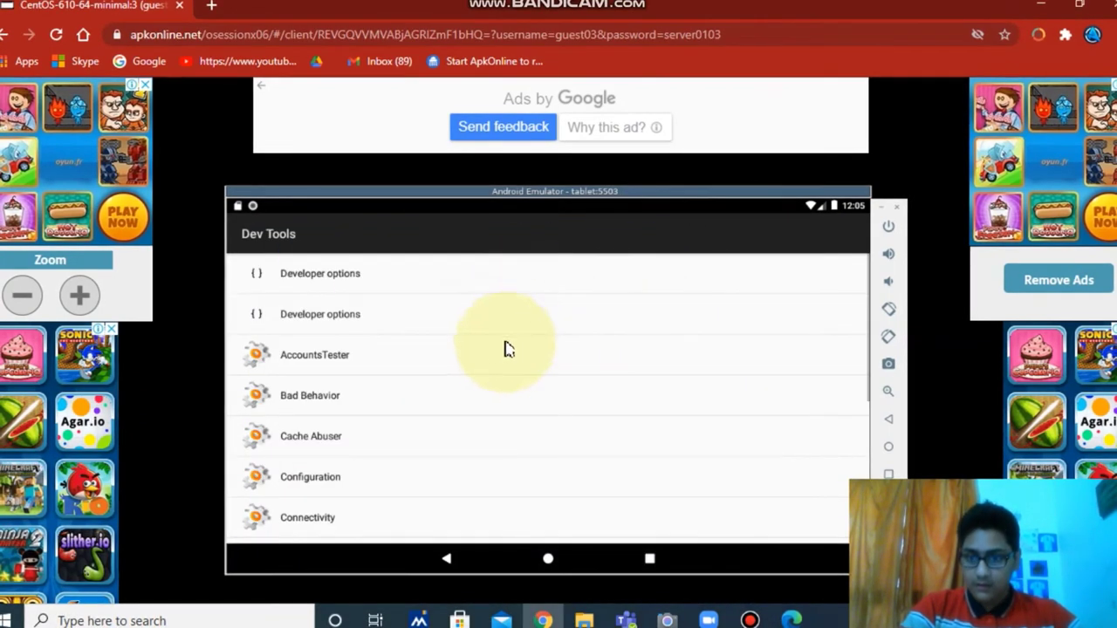
click(591, 305)
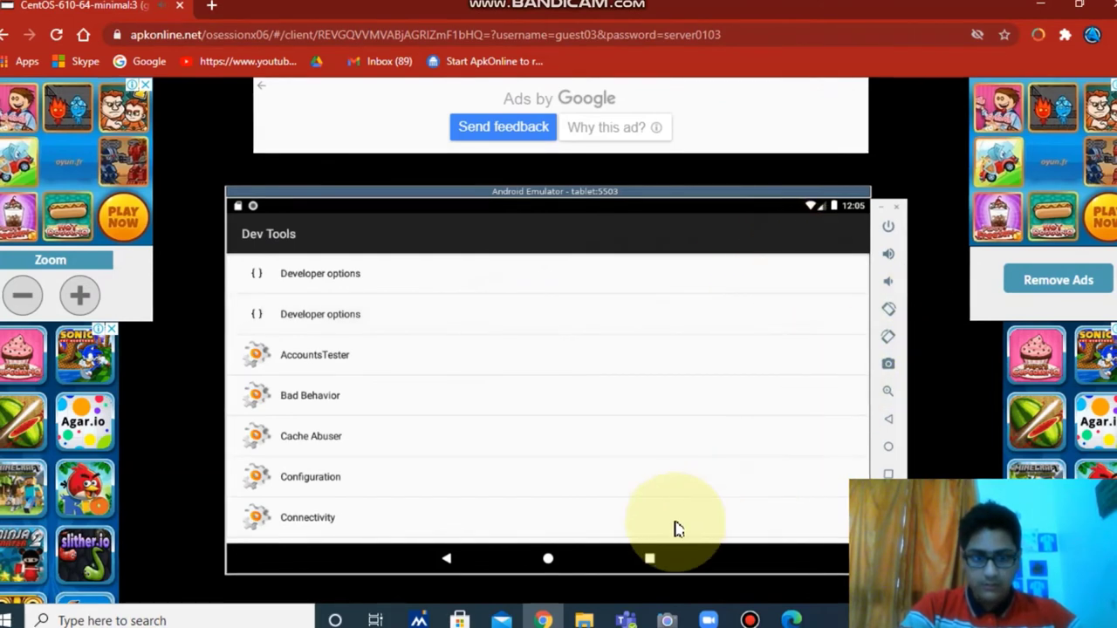
click(448, 559)
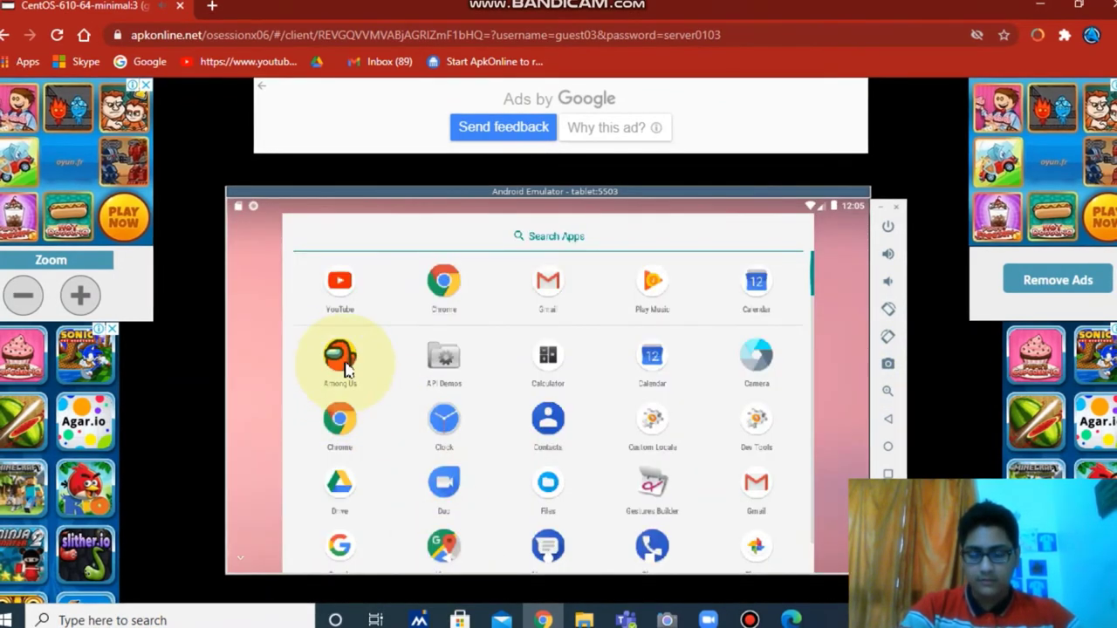
Launch Among Us twice, closing each crash message, then open API Demos
click(345, 366)
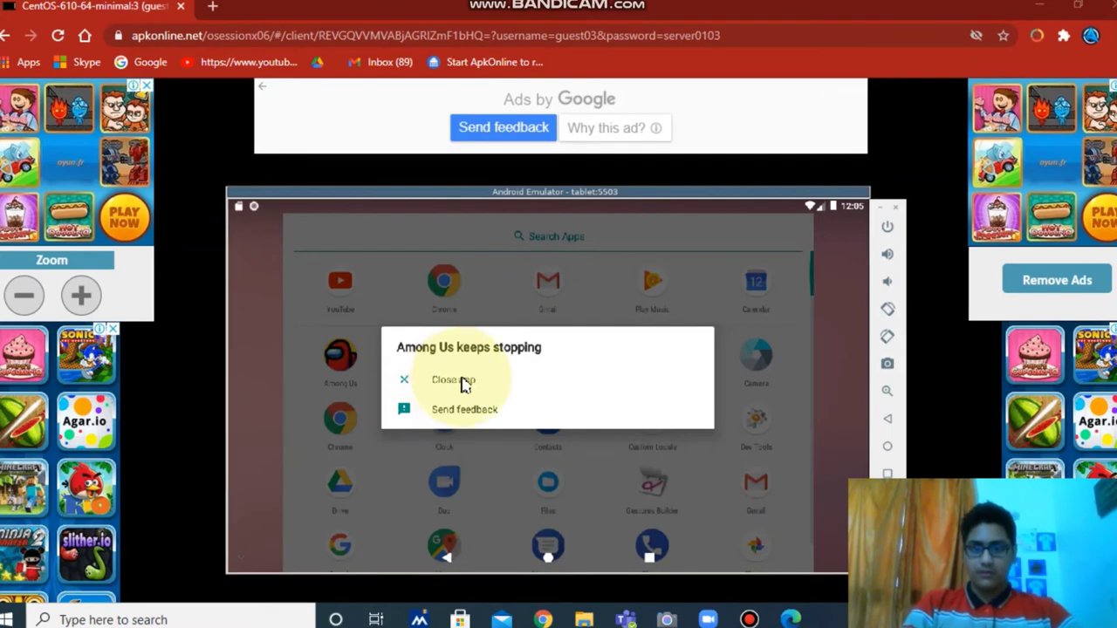
click(448, 381)
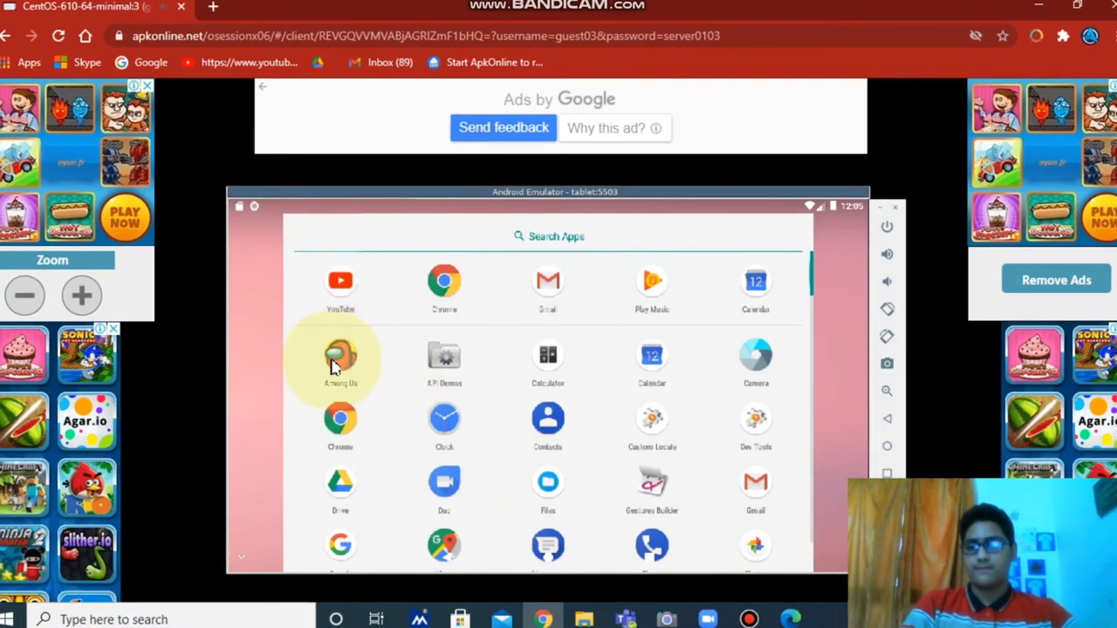
click(337, 359)
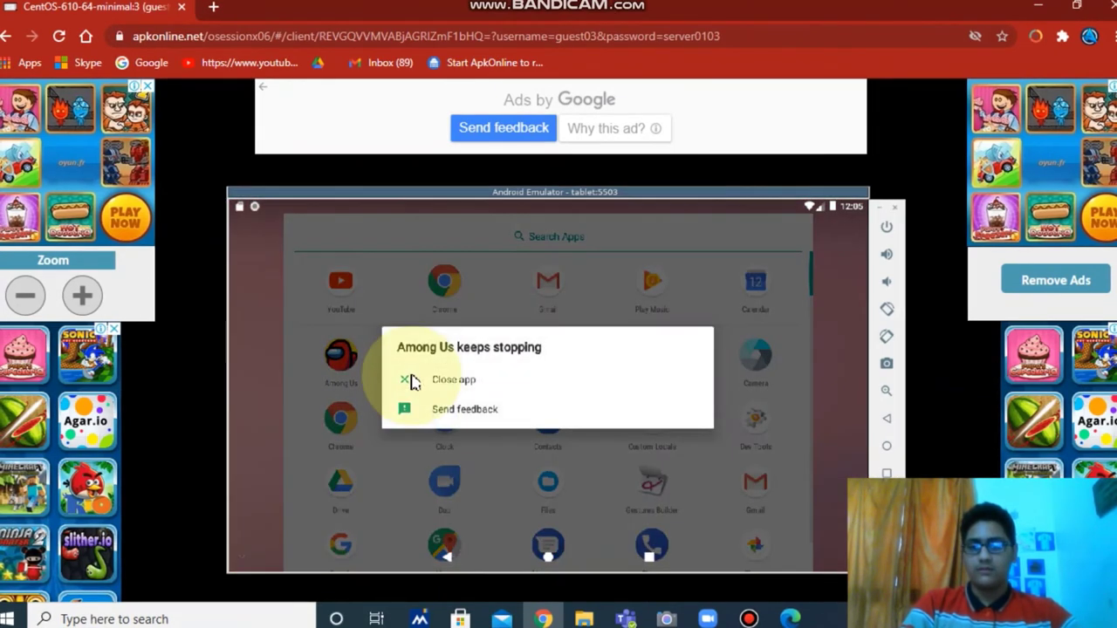
click(404, 383)
click(326, 374)
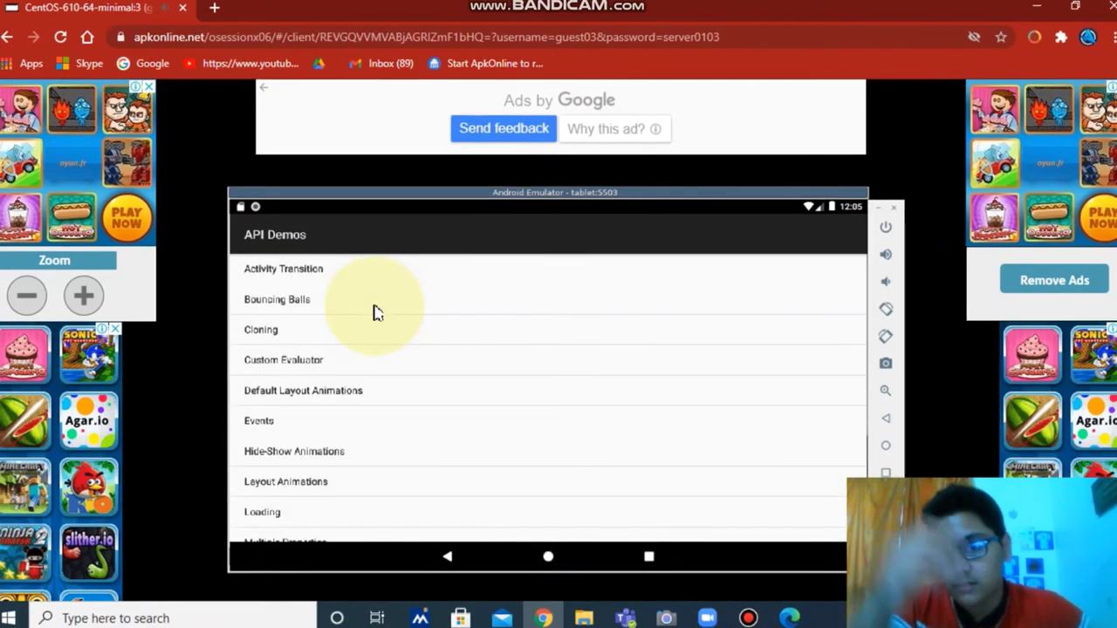
Back out of API Demos to the emulator's app list
scroll(375, 313, down, 3)
scroll(371, 332, up, 1)
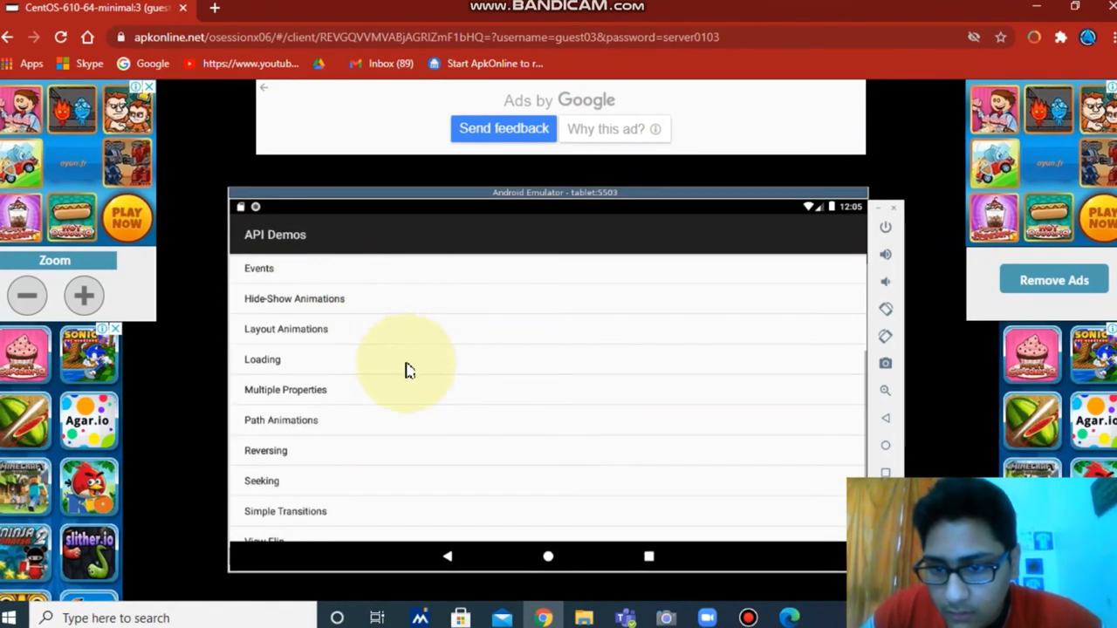
click(445, 559)
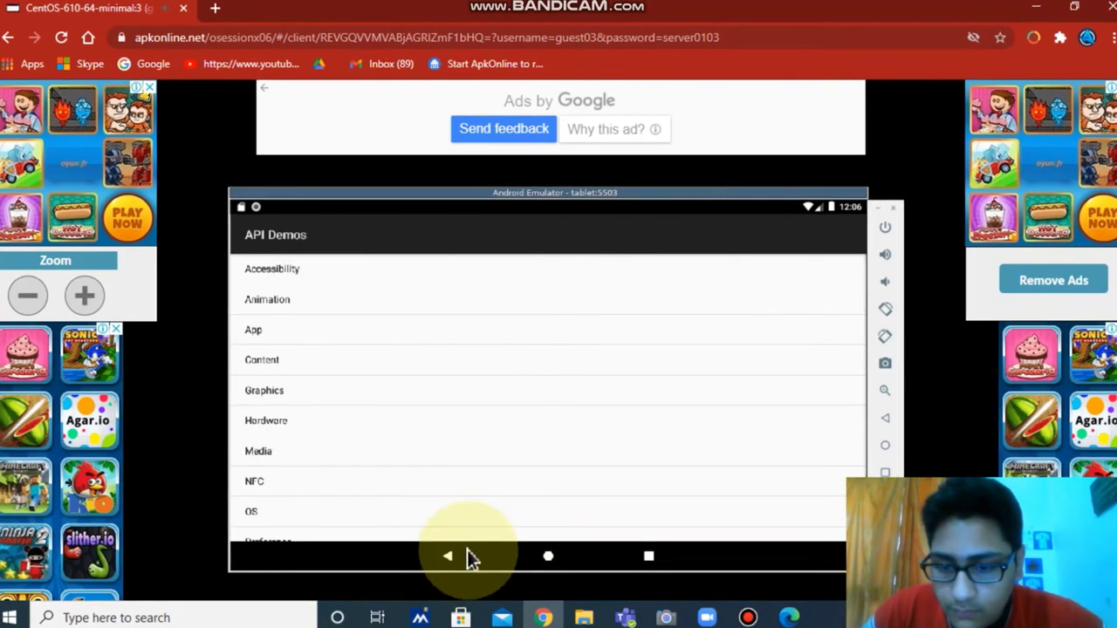
click(445, 560)
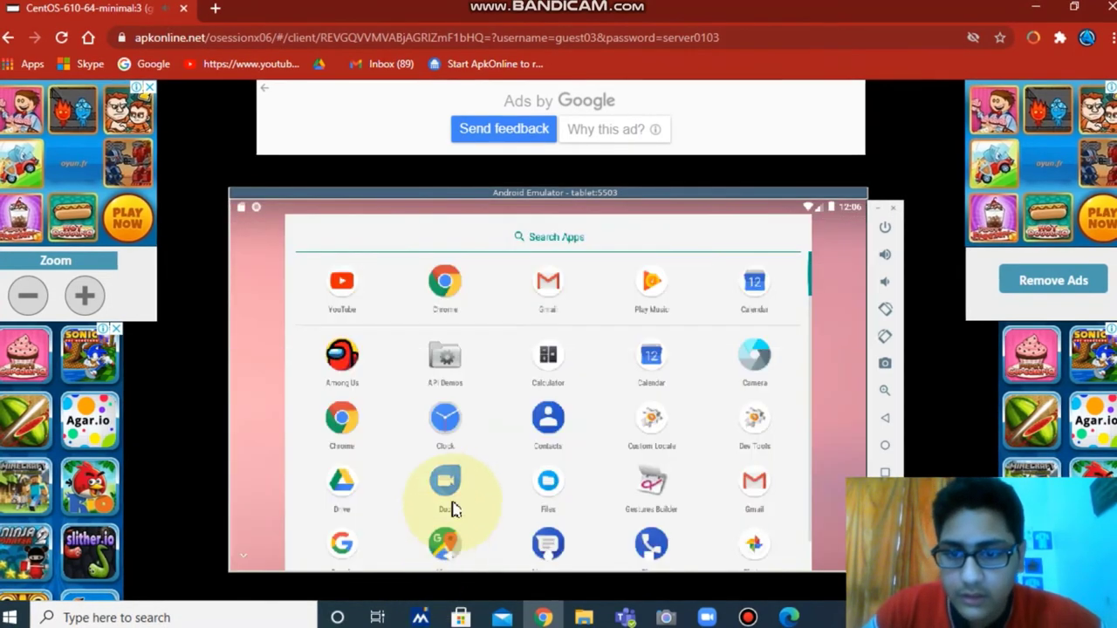
Relaunch Among Us from the app drawer and close it after it crashes
click(340, 377)
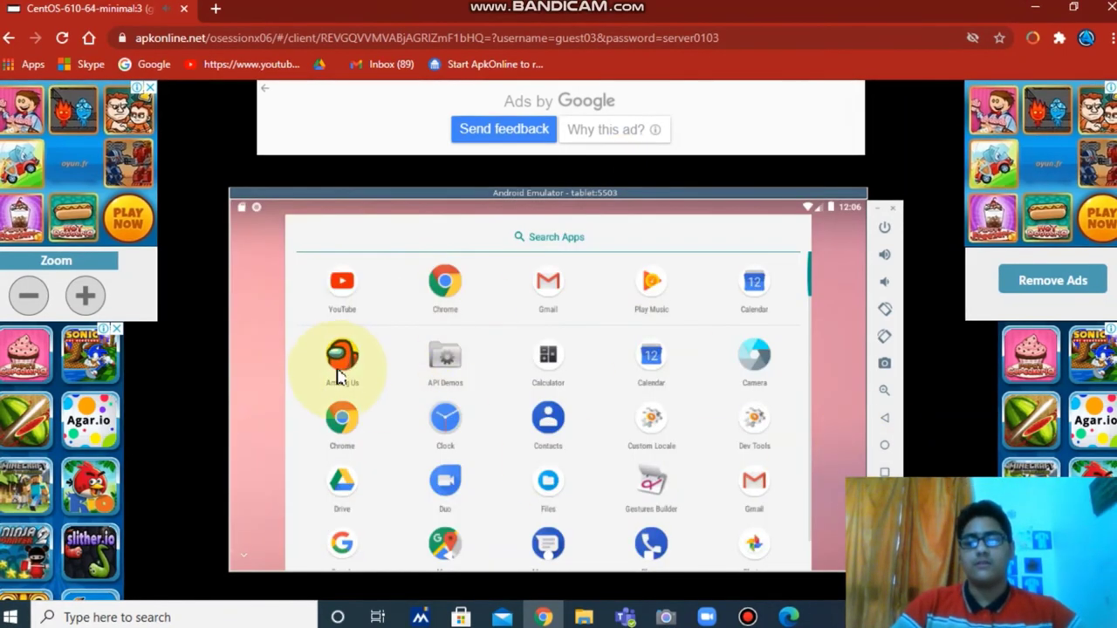
click(339, 368)
click(340, 371)
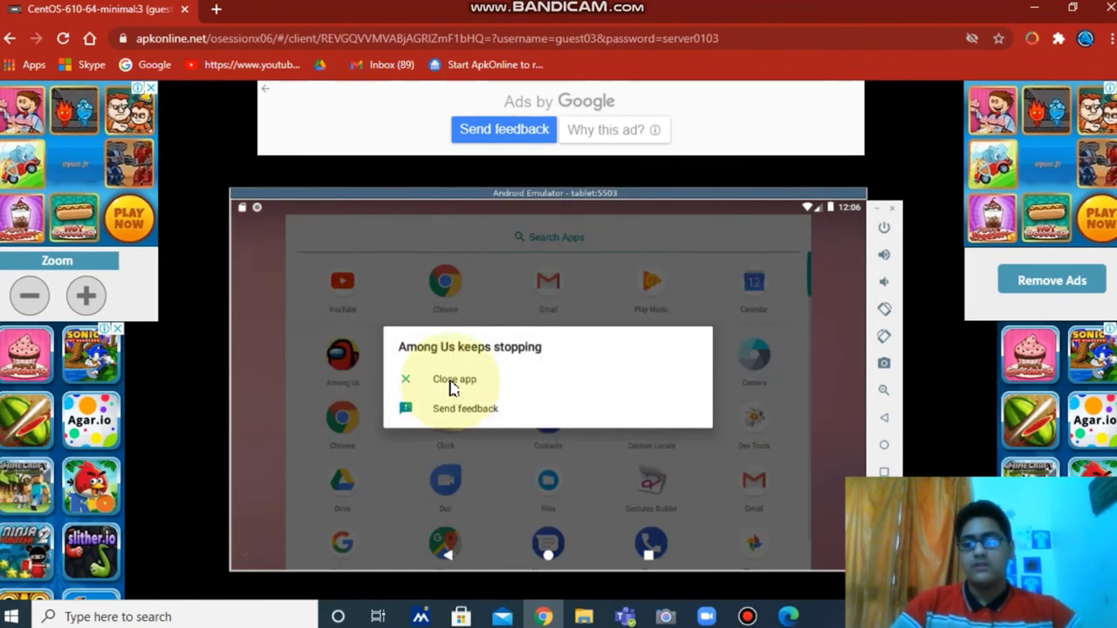
click(452, 381)
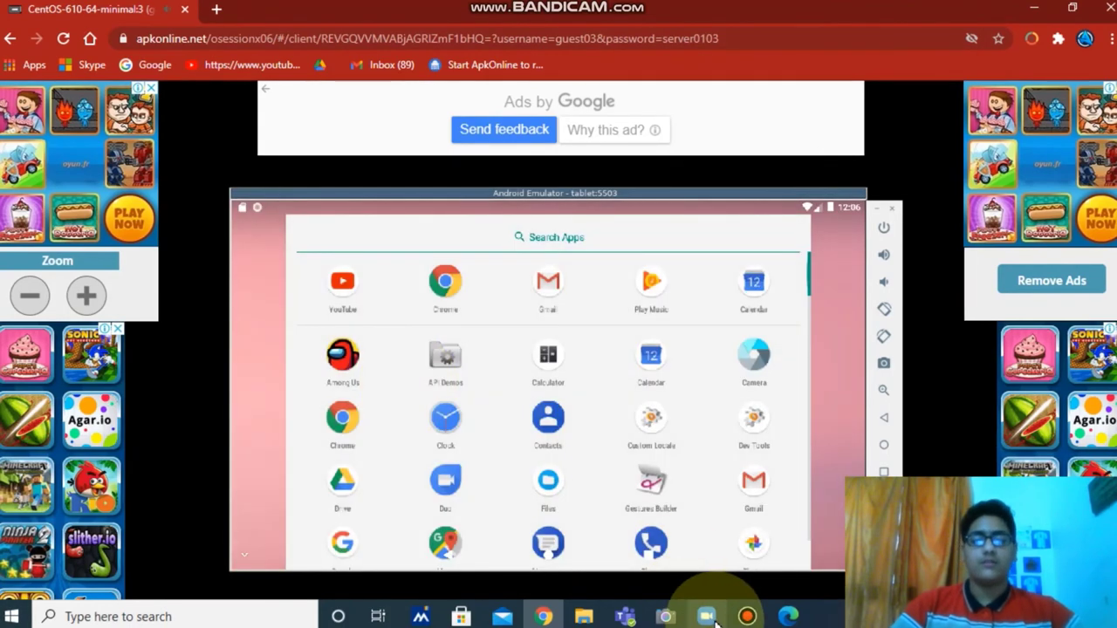
Move the Bandicam recorder window higher and return to the emulator's app list
click(746, 616)
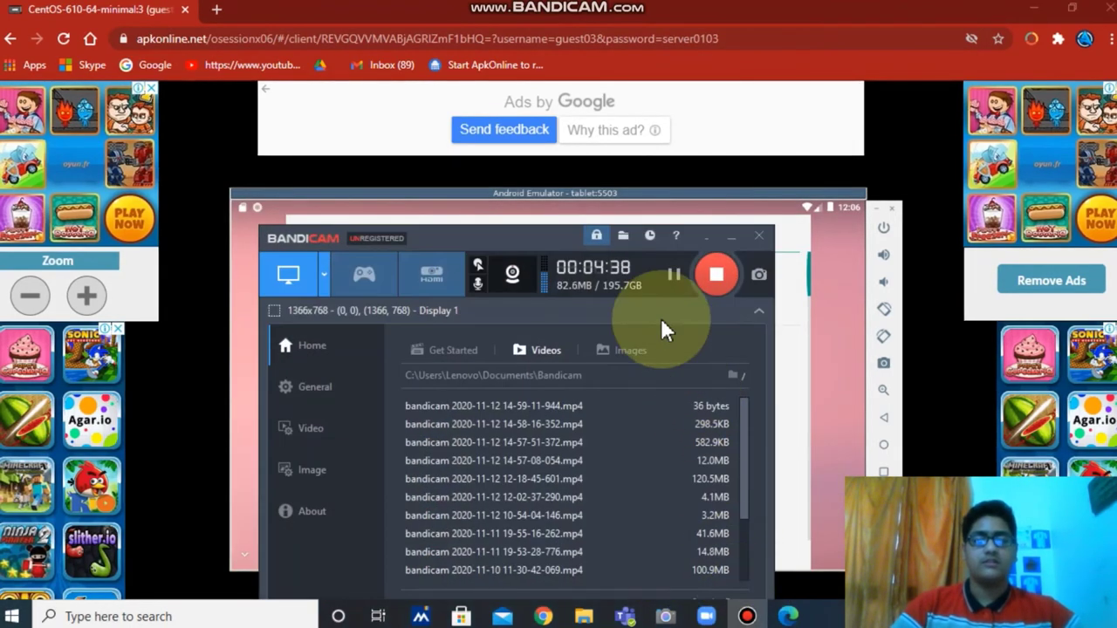
drag(535, 249, 549, 153)
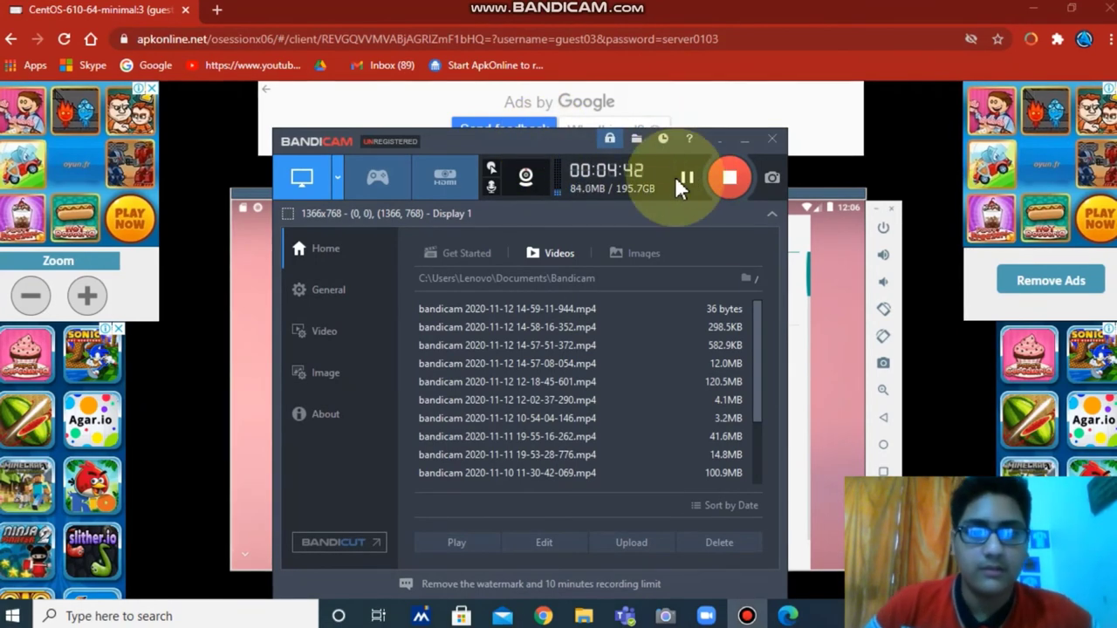
click(513, 123)
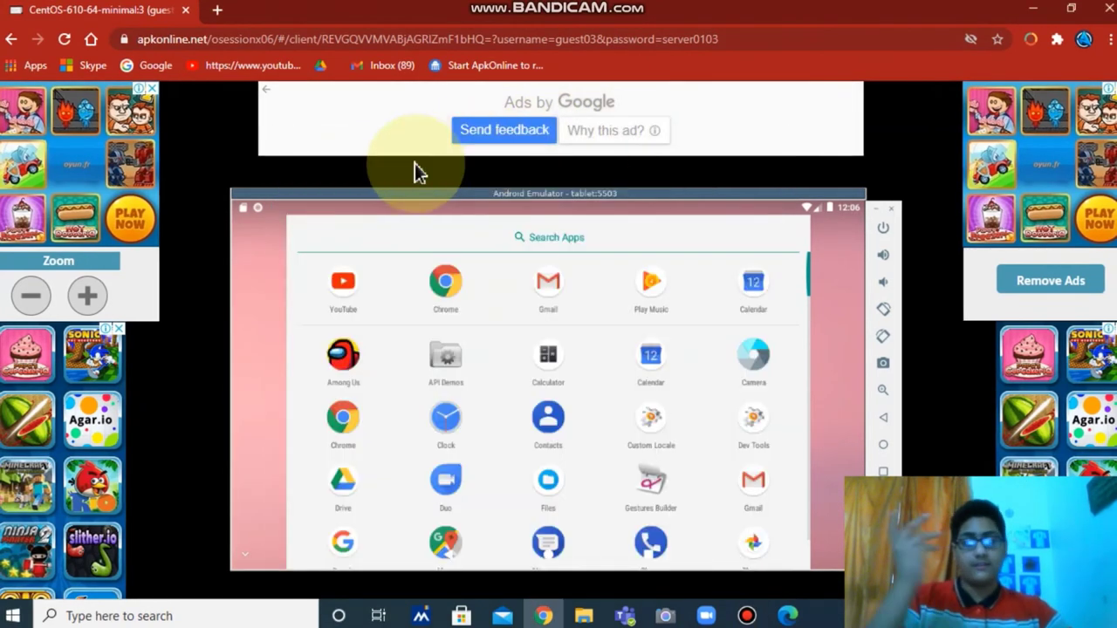
click(635, 421)
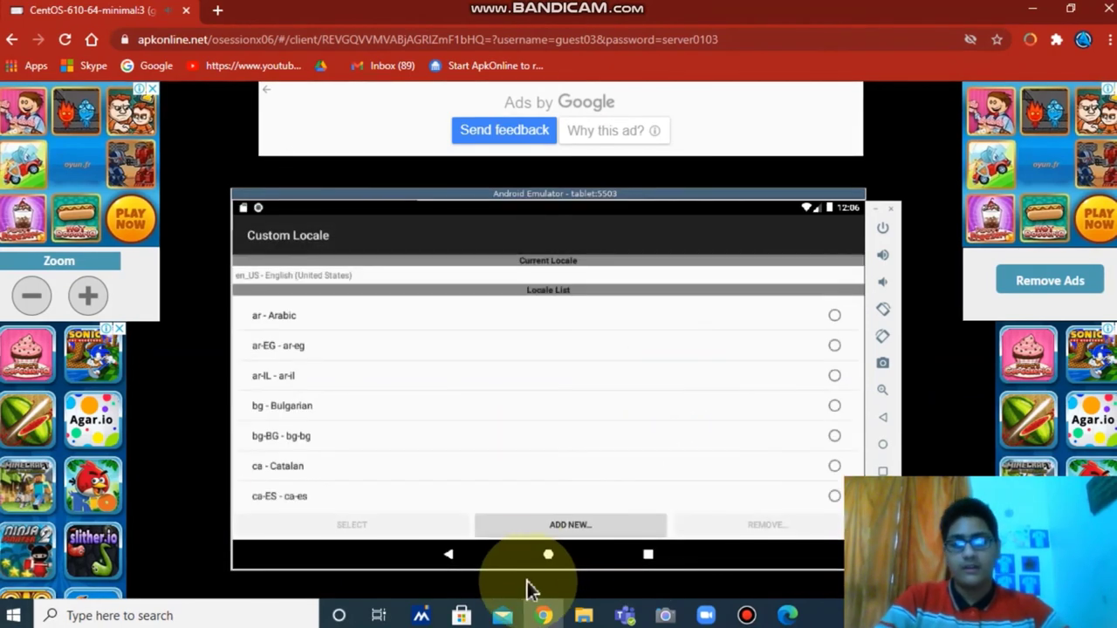
Launch Among Us from the Android home screen and close it after the crash
click(549, 556)
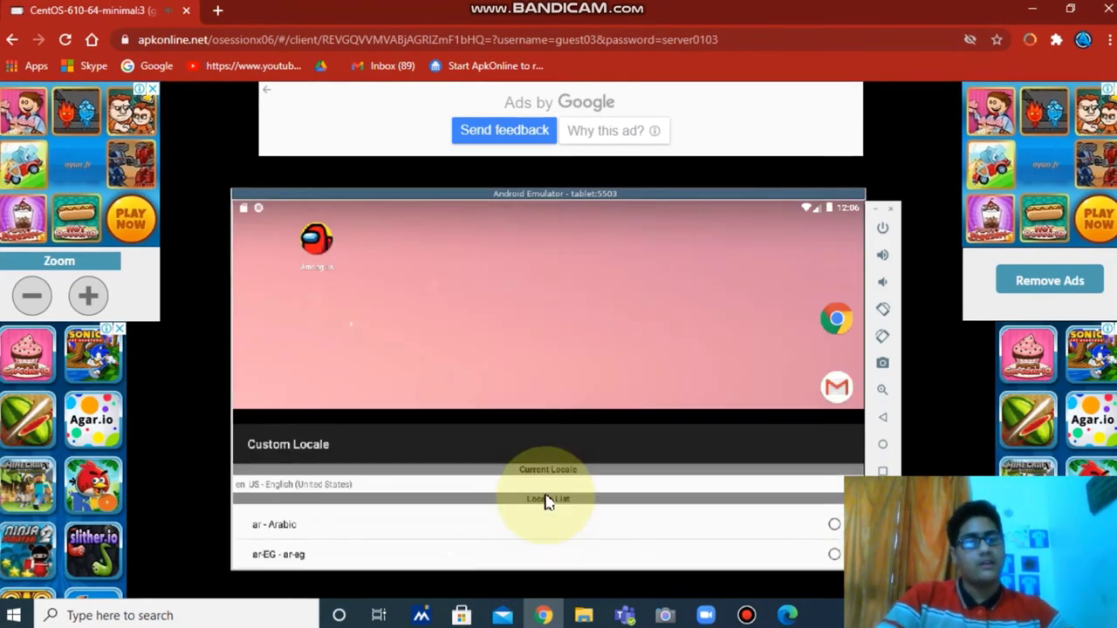
click(319, 250)
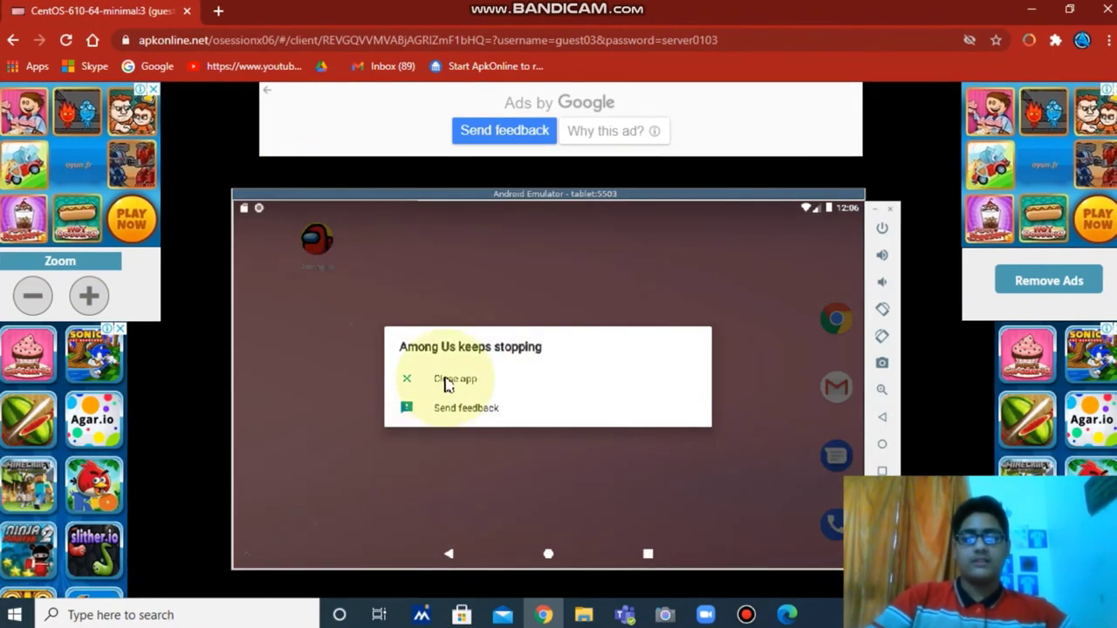
click(446, 383)
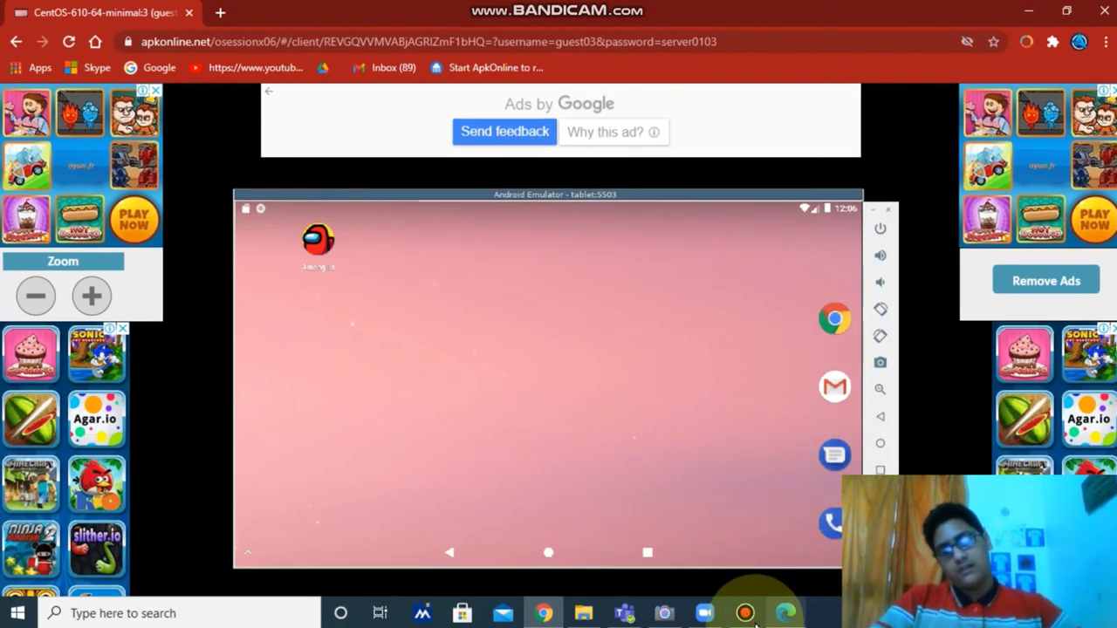
Bring Bandicam's recorder window up over the emulator from the taskbar
click(745, 614)
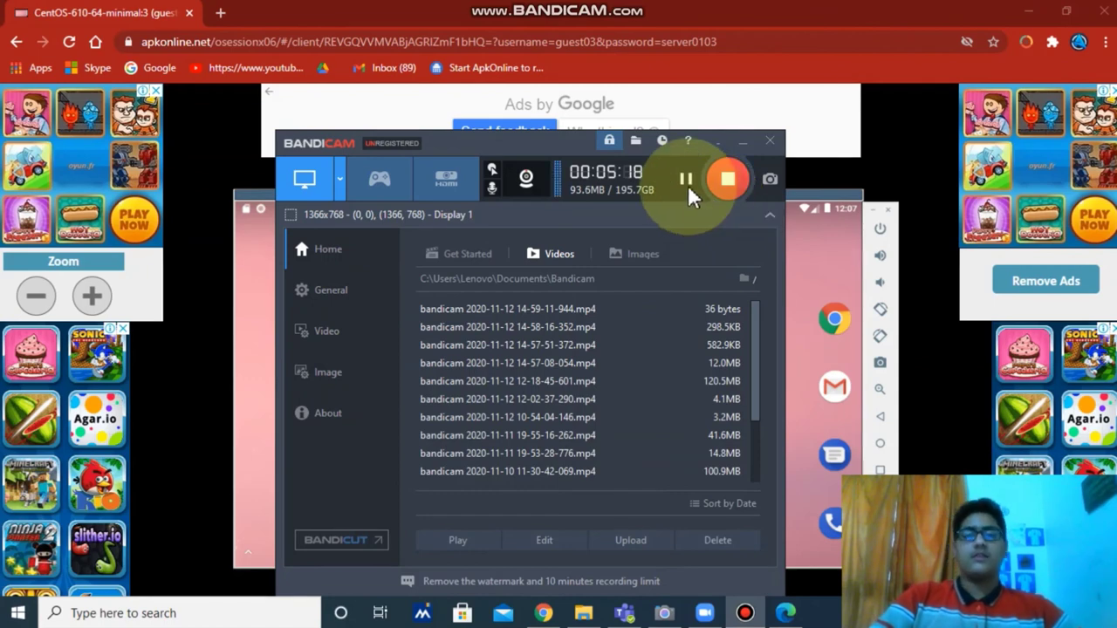